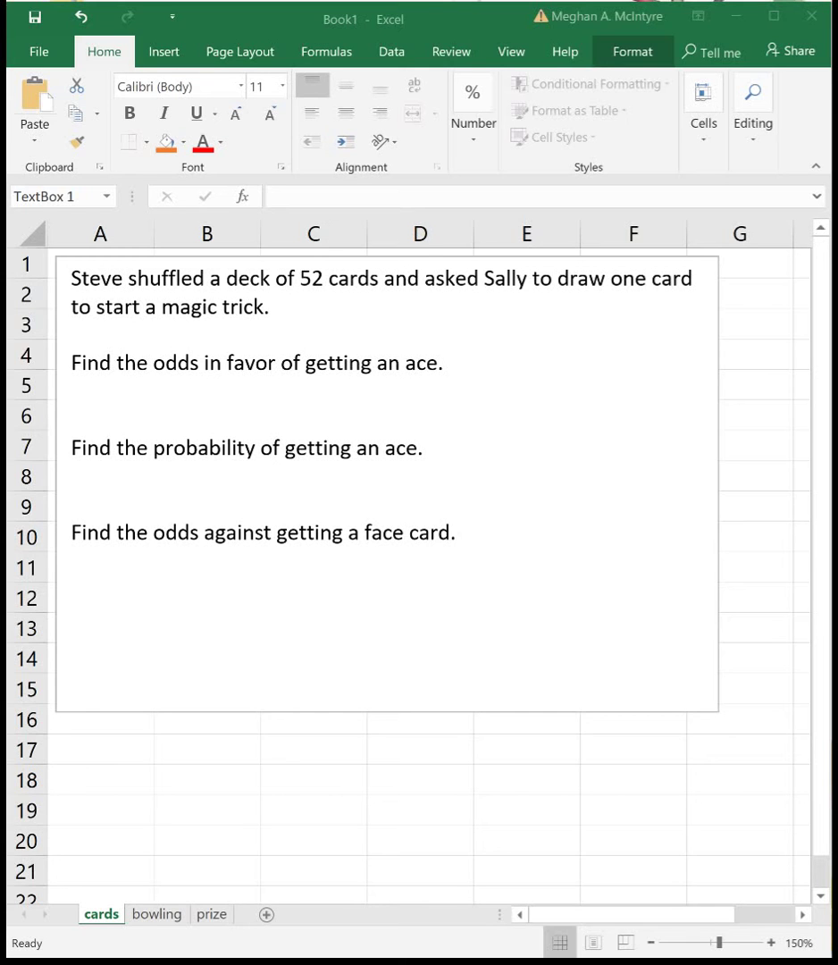
# Step: Under the ace questions in the cards text box, enter the odds in favor as 4:48 and the probability as 4/52
pyautogui.click(79, 390)
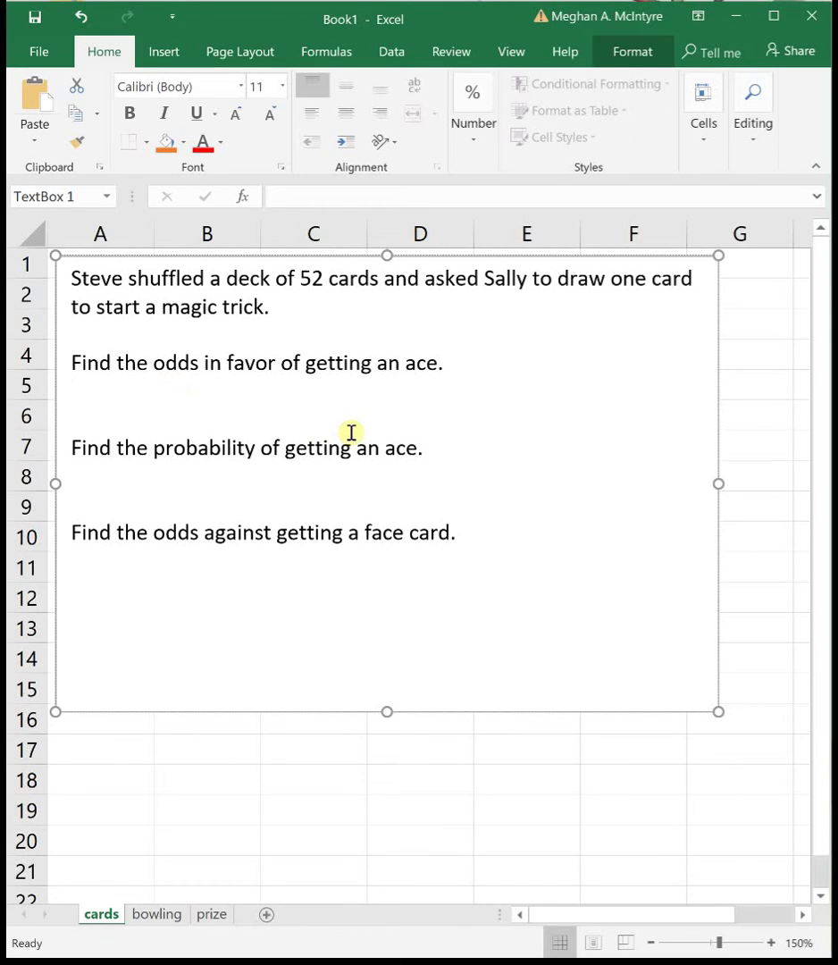
pyautogui.write('4:')
pyautogui.write('48')
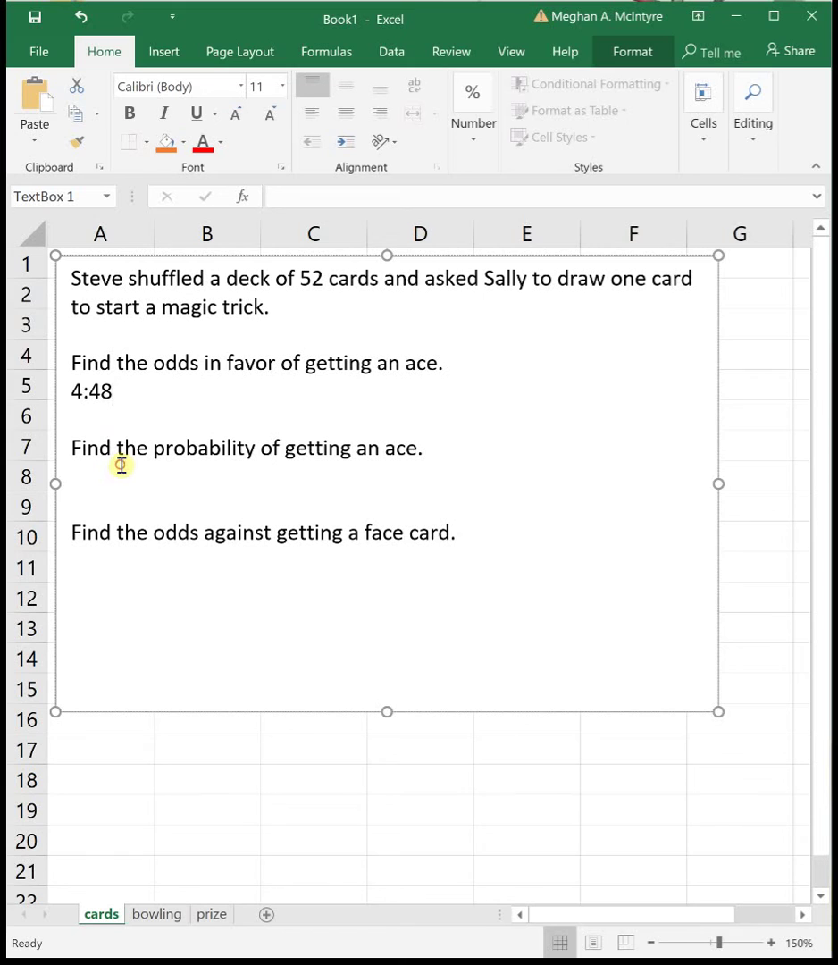
pyautogui.click(122, 464)
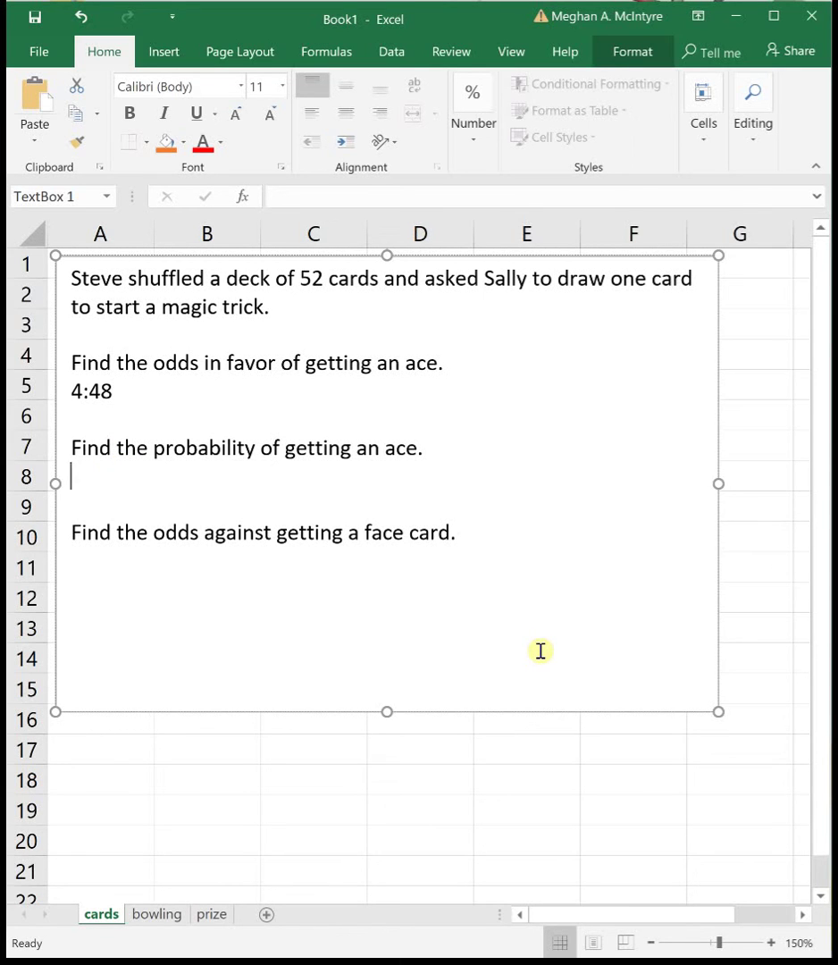
pyautogui.write('4/52')
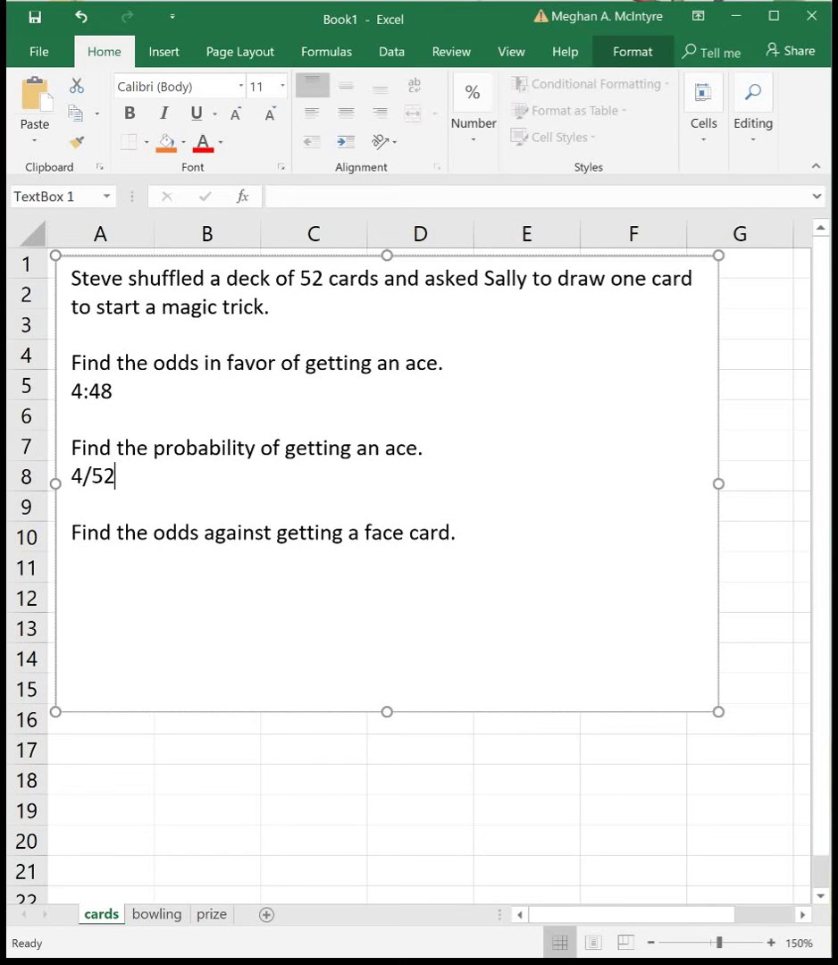
# Step: Enter 40:12 as the odds against getting a face card, and open the bowling sheet
pyautogui.click(90, 565)
pyautogui.write('12')
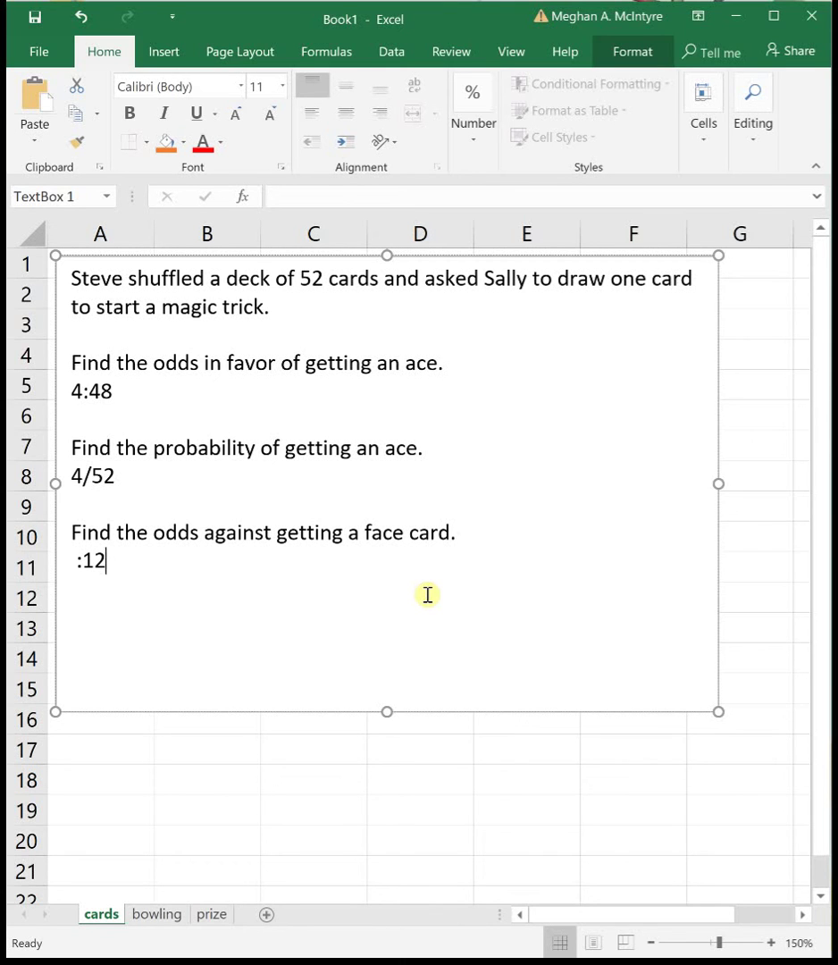
pyautogui.press('Left')
pyautogui.press('Left')
pyautogui.press('Left')
pyautogui.press('Left')
pyautogui.write('40')
pyautogui.press('Right')
pyautogui.press('Right')
pyautogui.press('Right')
pyautogui.press('Return')
pyautogui.click(151, 913)
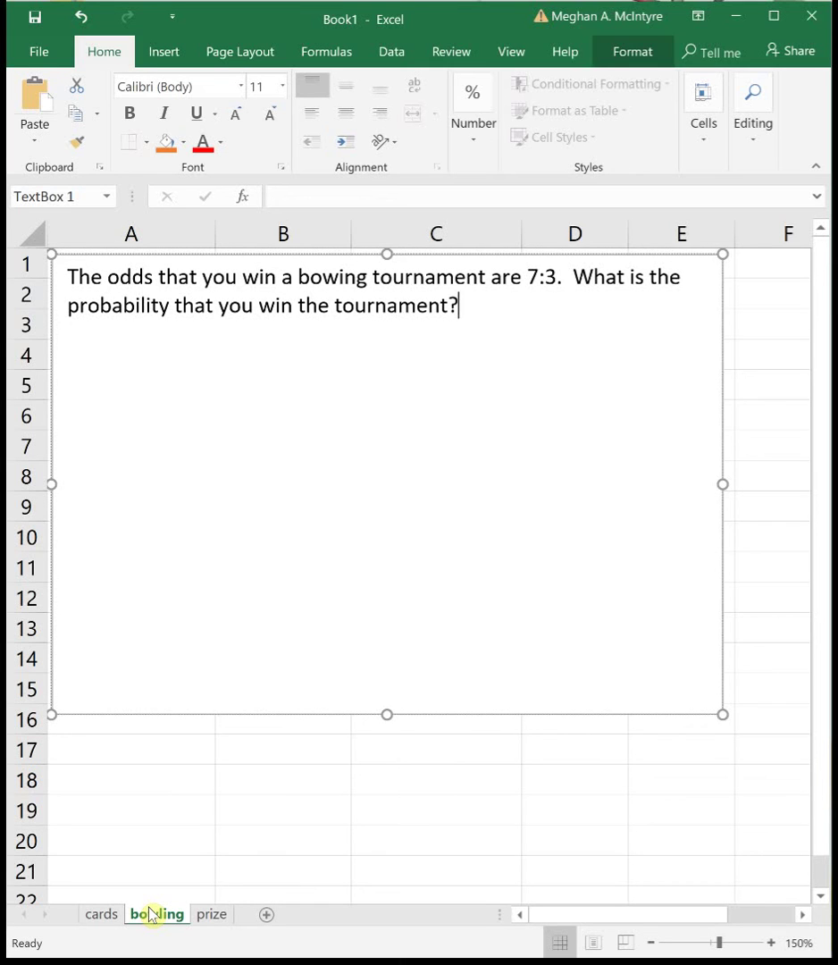
pyautogui.press('Left')
pyautogui.press('Left')
pyautogui.press('Left')
pyautogui.press('Left')
pyautogui.press('Left')
pyautogui.press('Left')
pyautogui.press('Left')
pyautogui.press('Left')
pyautogui.press('Left')
pyautogui.press('Left')
pyautogui.press('Left')
pyautogui.press('Left')
pyautogui.press('Left')
pyautogui.press('Return')
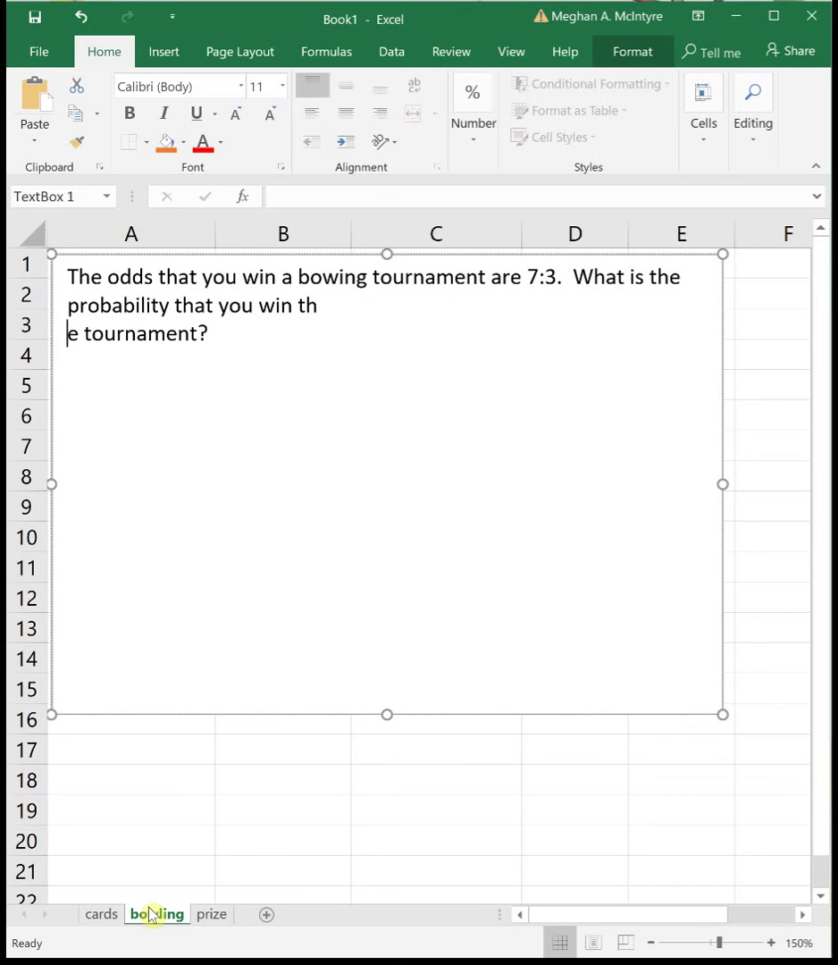
pyautogui.press('BackSpace')
# Step: Below the bowling question, leave a blank line and add the lines "7 ways to win" and "3 ways to lose"
pyautogui.click(503, 312)
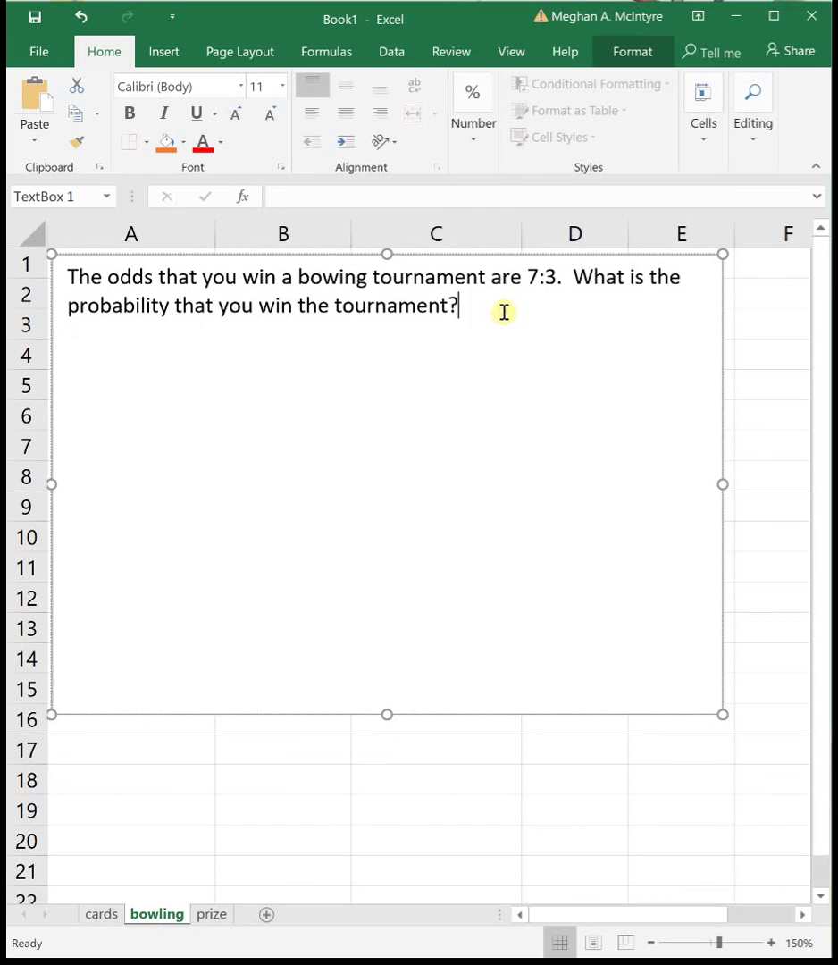
pyautogui.press('Return')
pyautogui.press('Return')
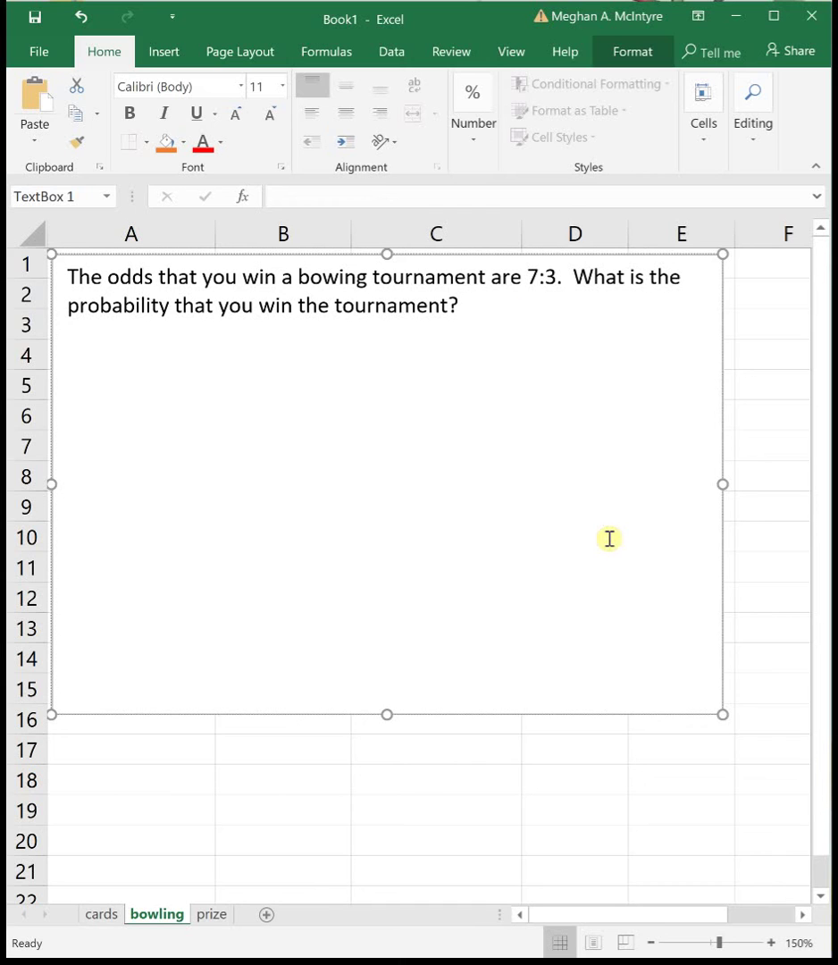
pyautogui.write('7 ways to win')
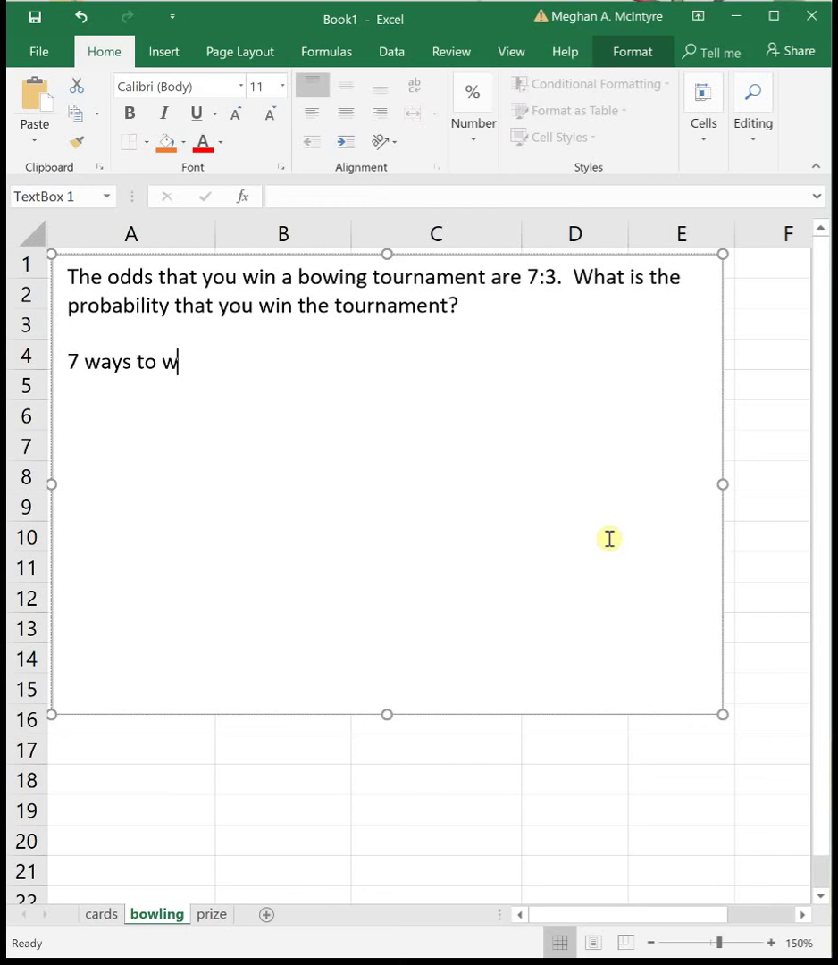
pyautogui.press('Return')
pyautogui.write('3 ways to love')
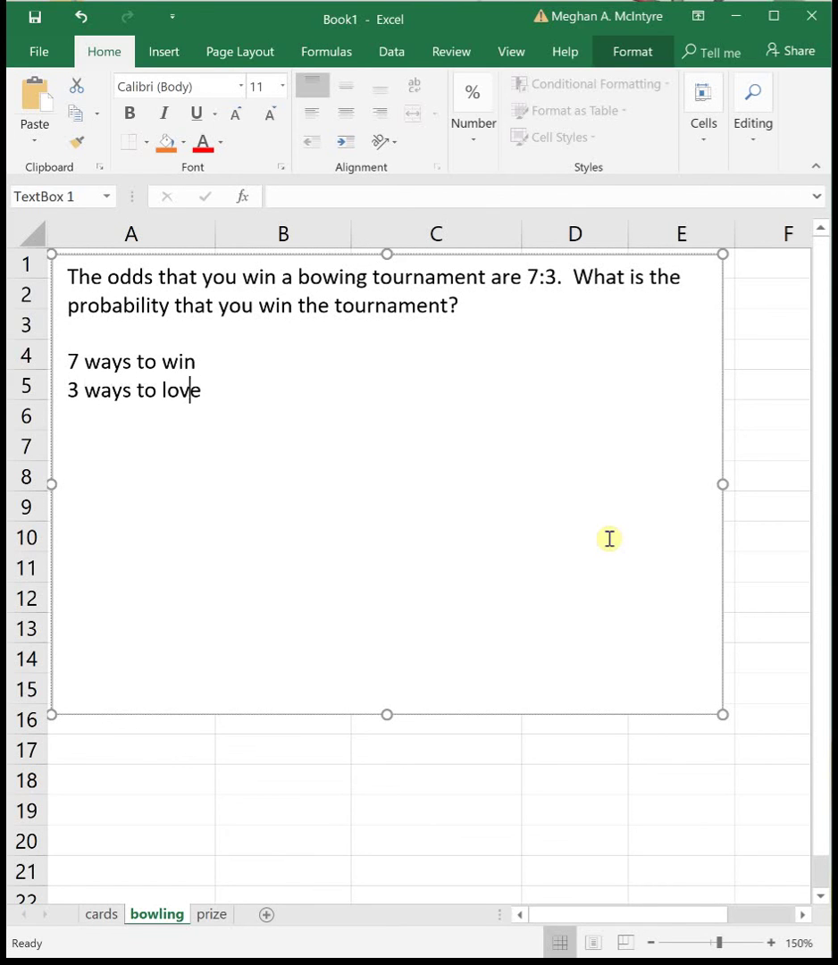
pyautogui.press('BackSpace')
pyautogui.press('BackSpace')
pyautogui.press('BackSpace')
pyautogui.write('se')
# Step: Add the lines "10 possiblities" and "P(win) = 7/10" below the ways to lose, separated by blank lines
pyautogui.press('Return')
pyautogui.press('Return')
pyautogui.write('10 pos')
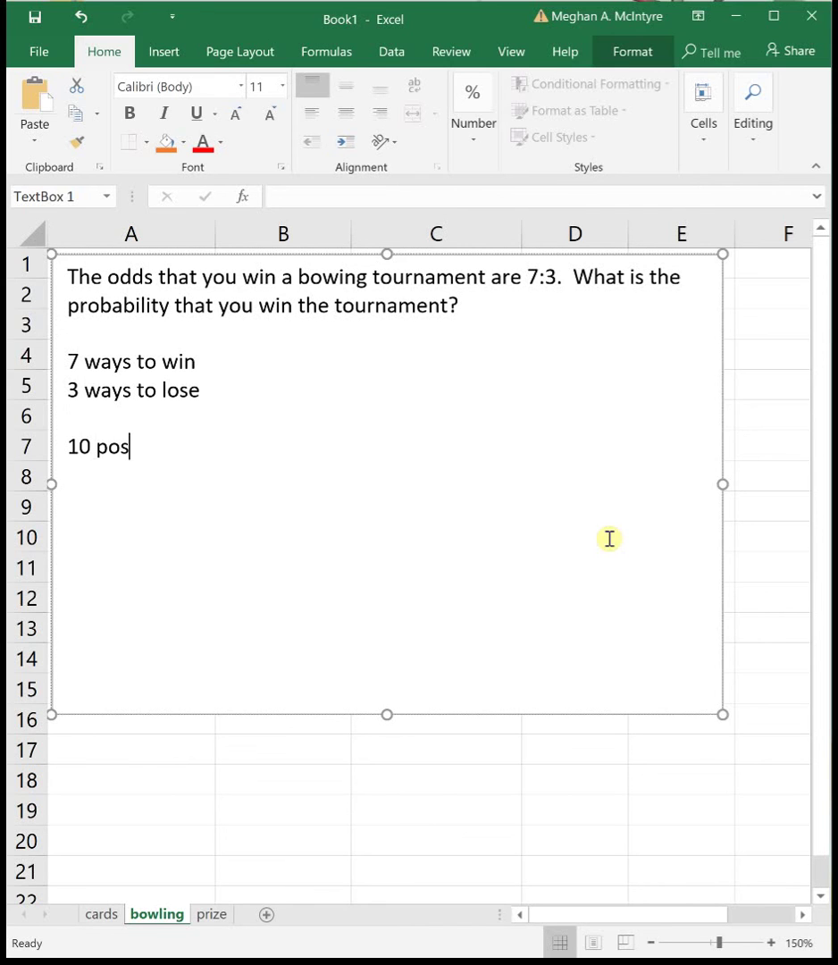
pyautogui.write('siblities')
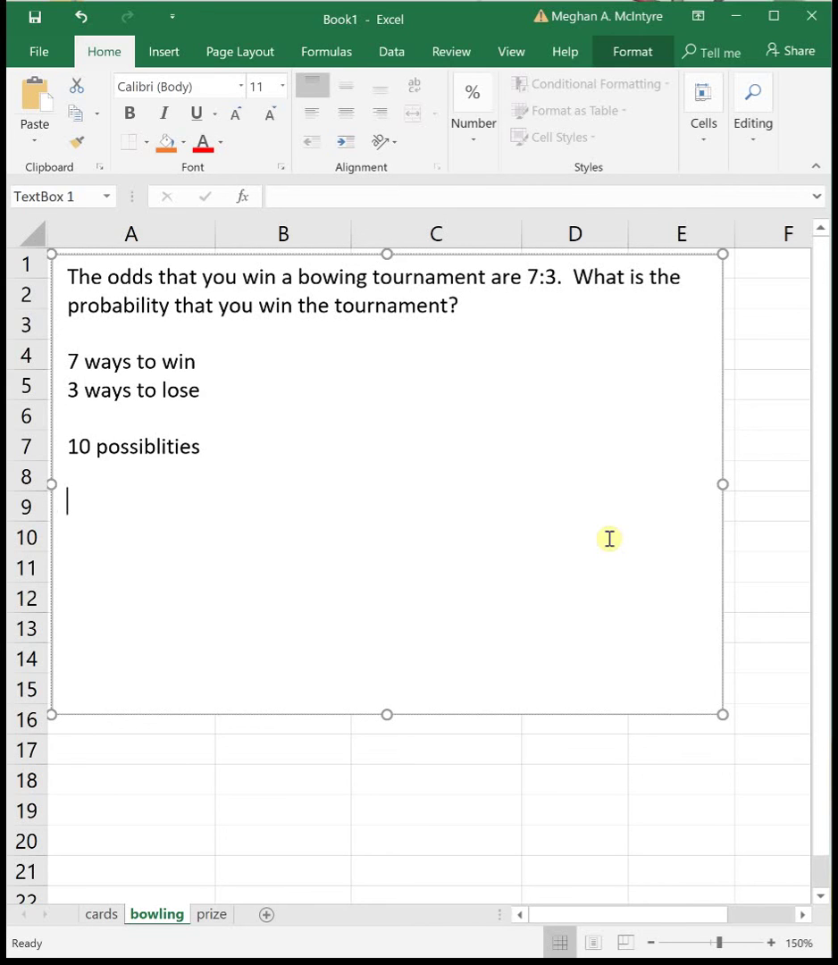
pyautogui.write('P(win) = ')
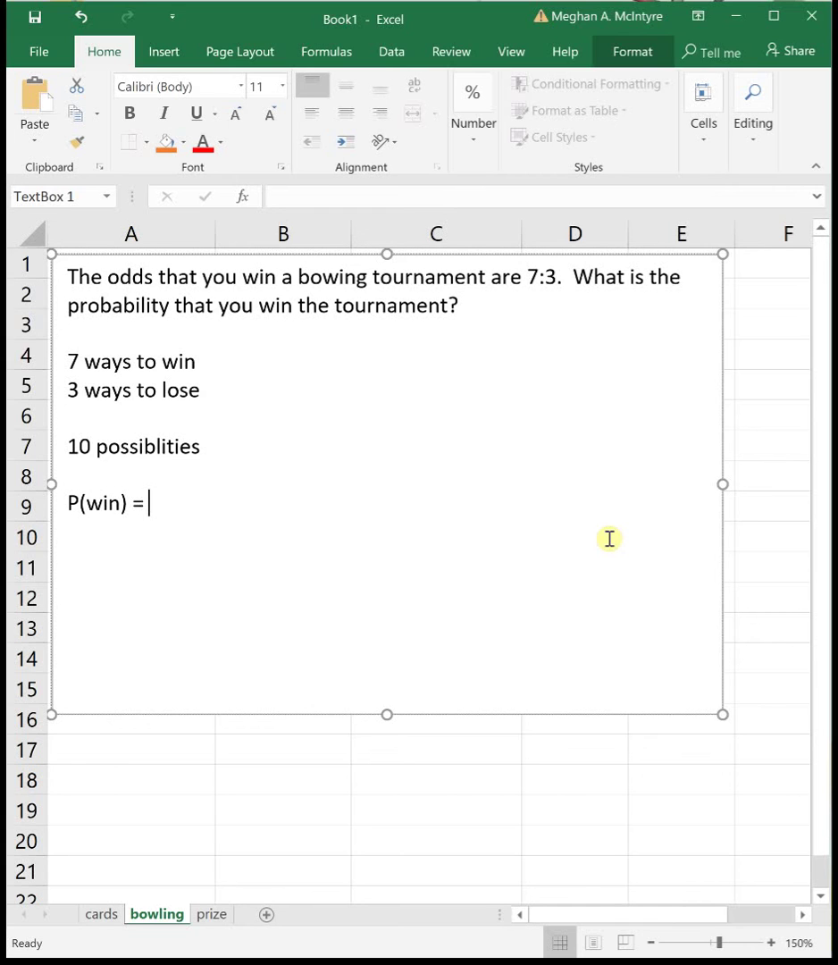
pyautogui.write('7/10')
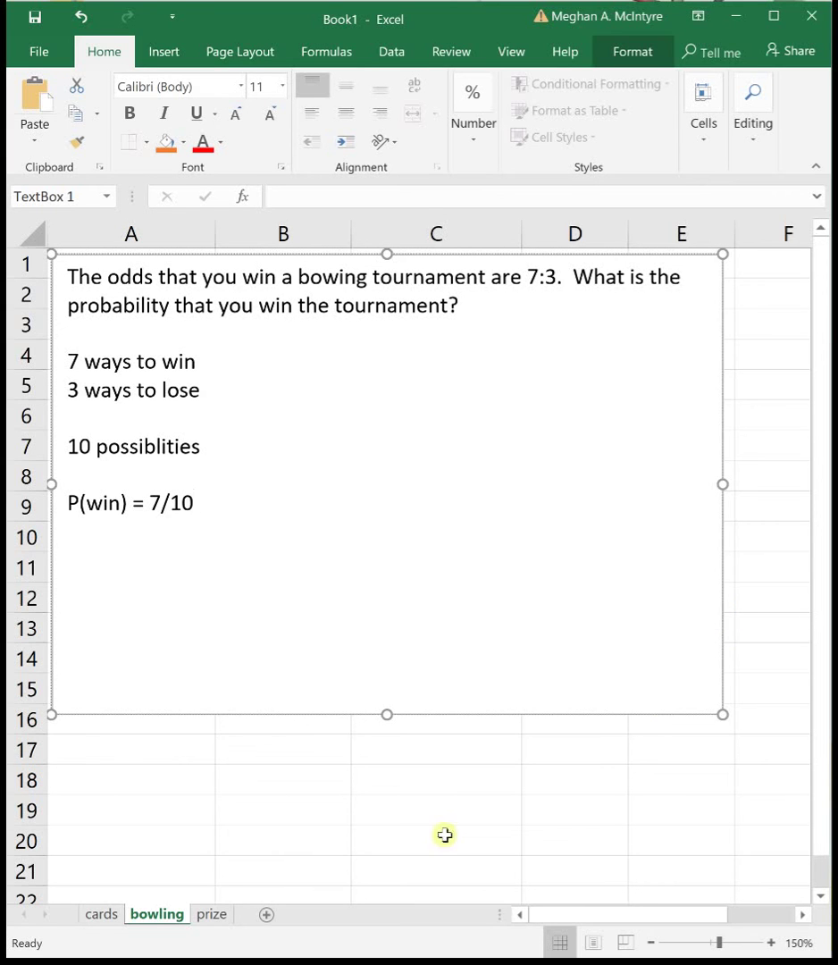
# Step: Open the prize sheet and shorten its question text box so that it ends in row 5
pyautogui.click(228, 916)
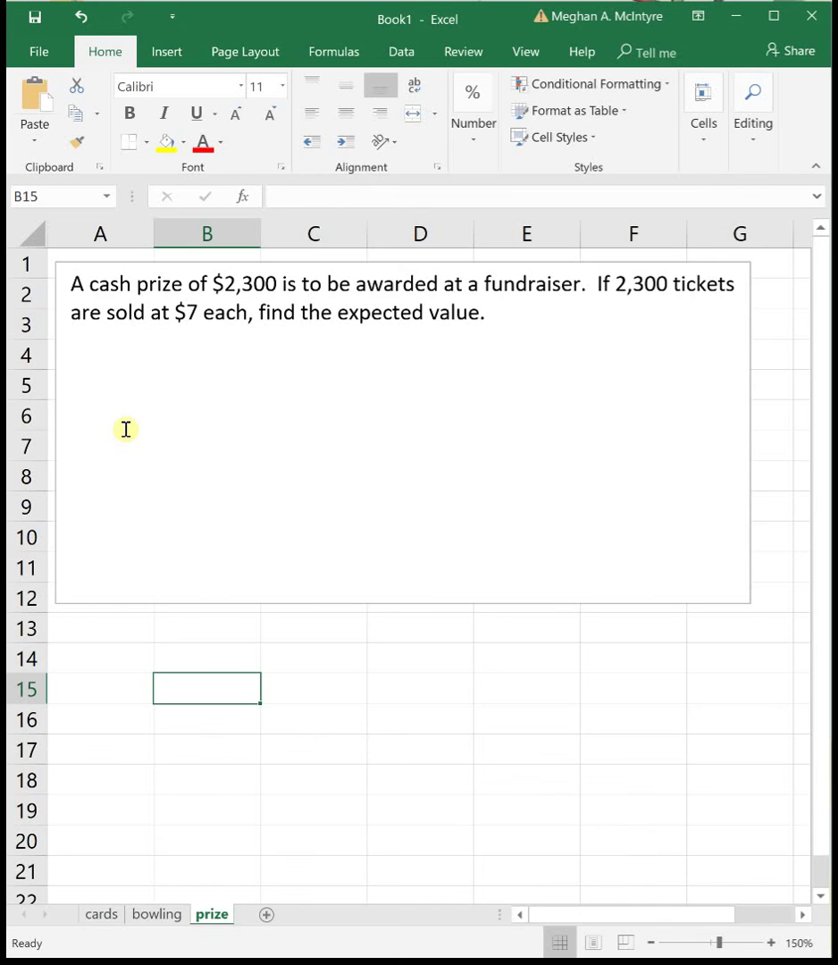
pyautogui.click(399, 563)
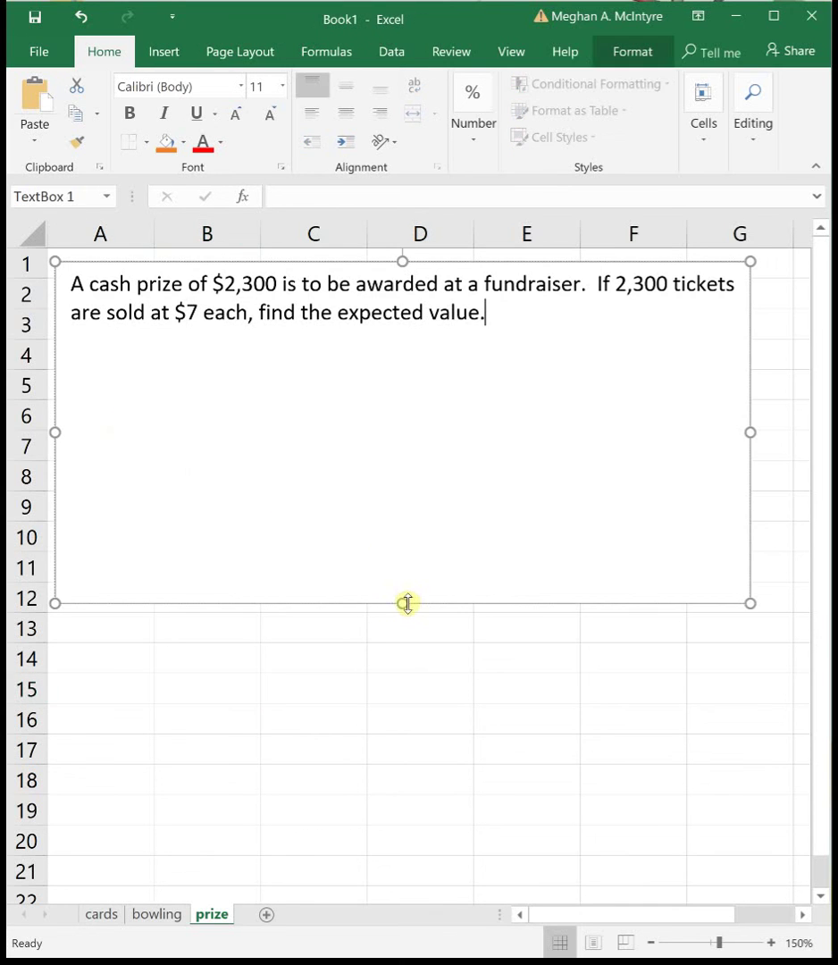
pyautogui.moveTo(407, 603); pyautogui.dragTo(406, 390)
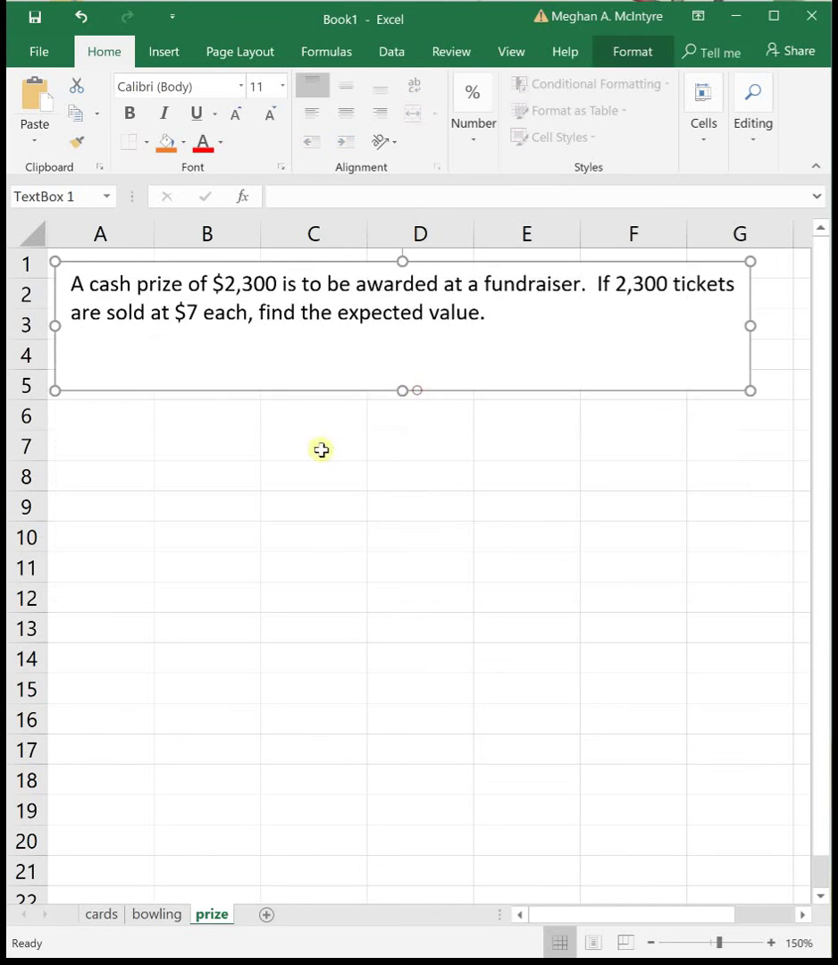
# Step: Enter the table headers "outcomes" in A8 and "probability" in B8
pyautogui.click(114, 466)
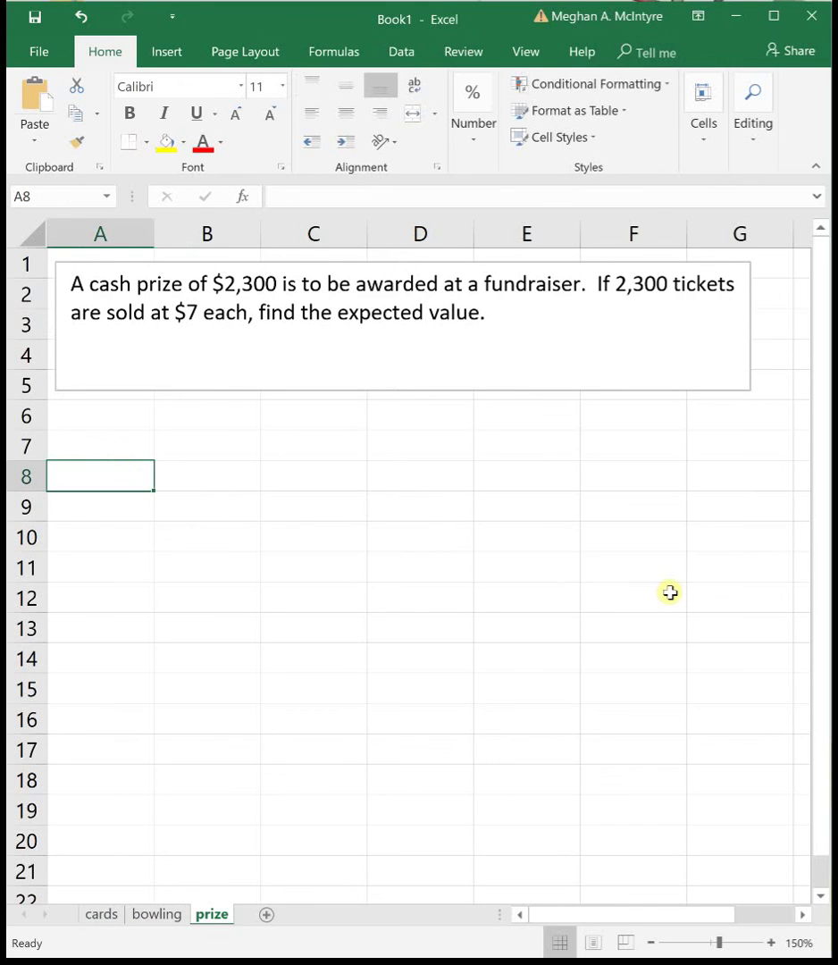
pyautogui.write('outcomes')
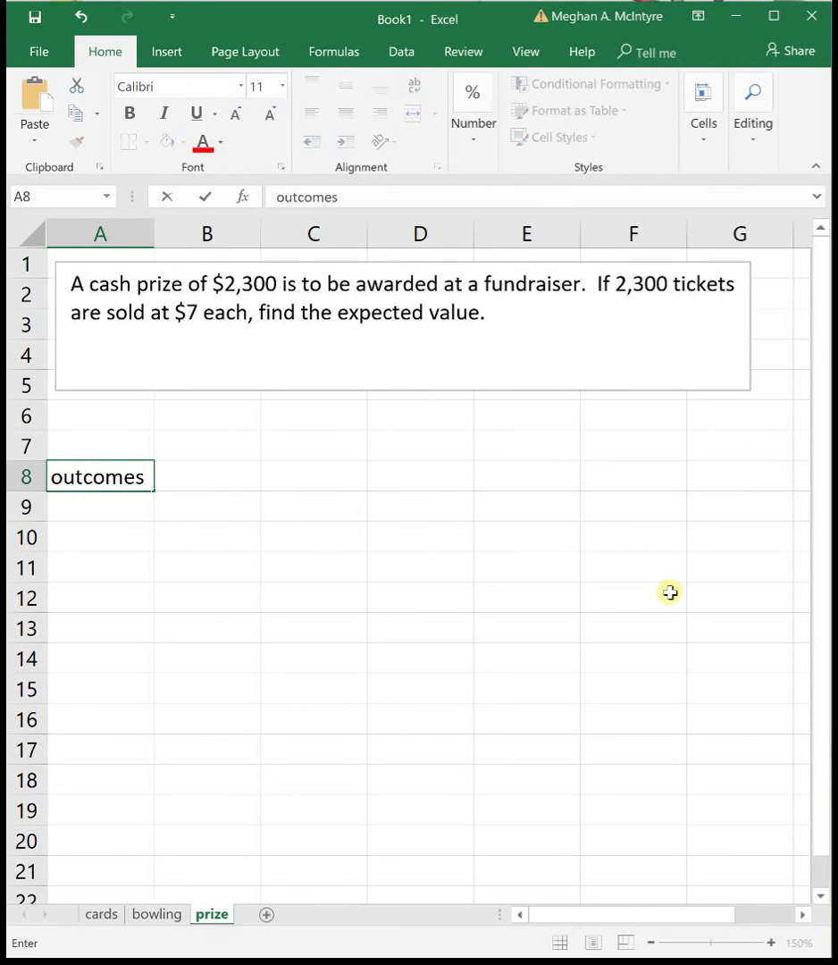
pyautogui.press('Tab')
pyautogui.write('probability')
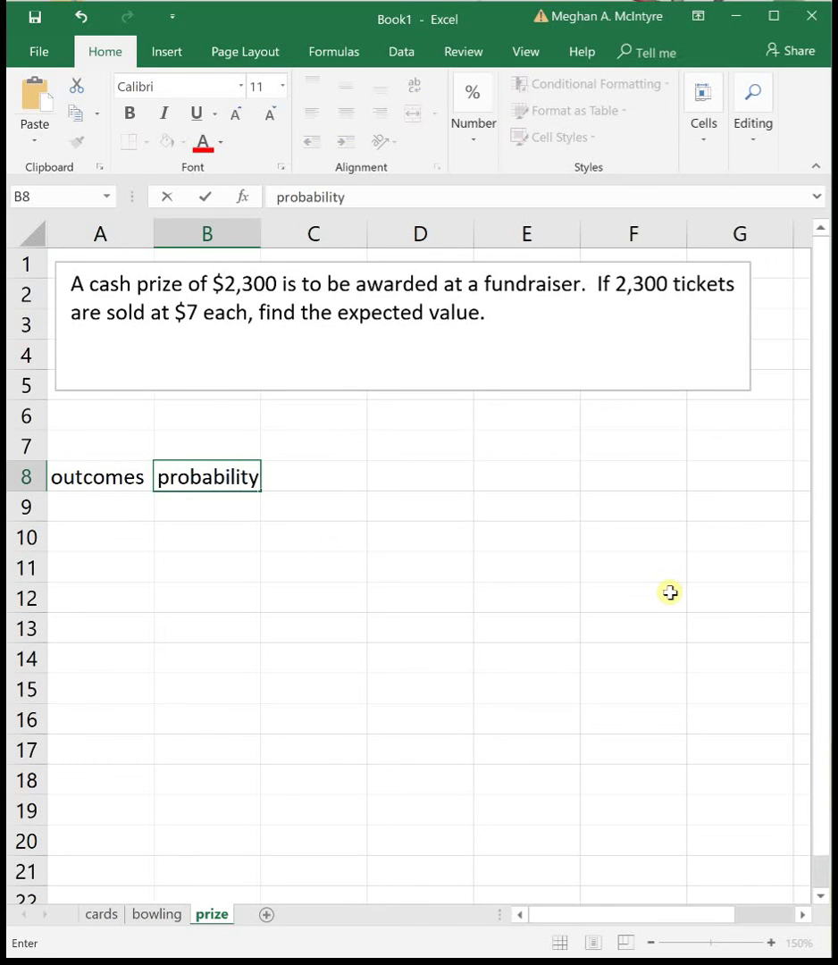
pyautogui.press('Return')
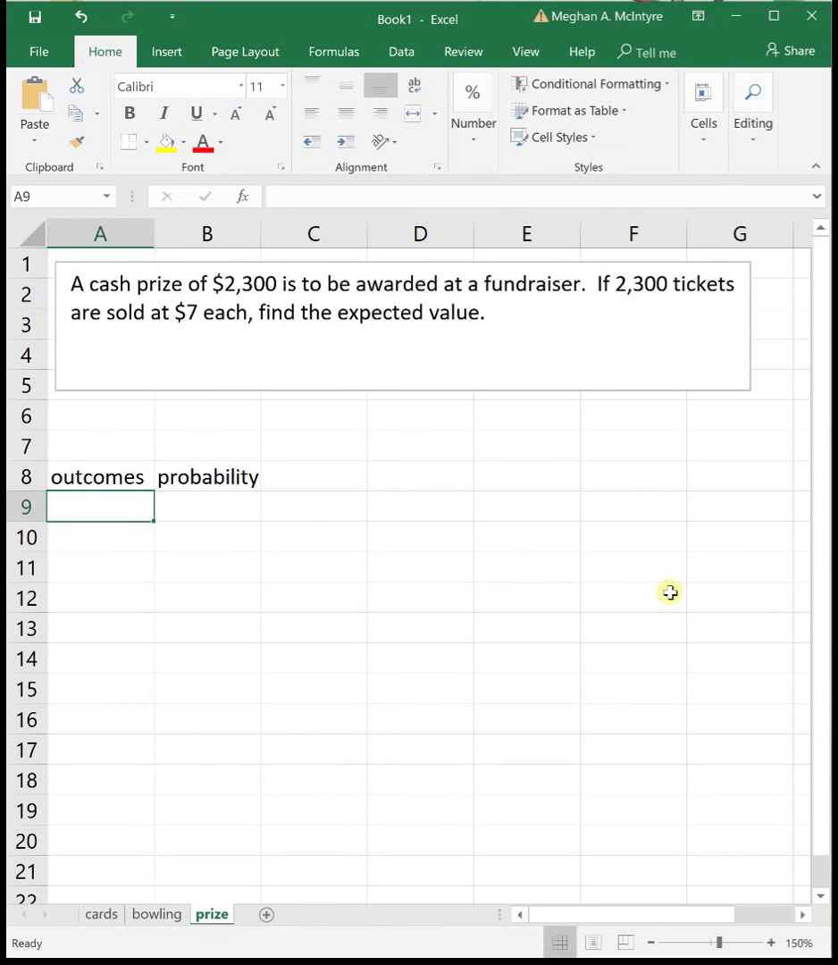
# Step: Fill in the outcomes with -7 in A9 and the formula =2300-7 in A10
pyautogui.write('-7')
pyautogui.press('Tab')
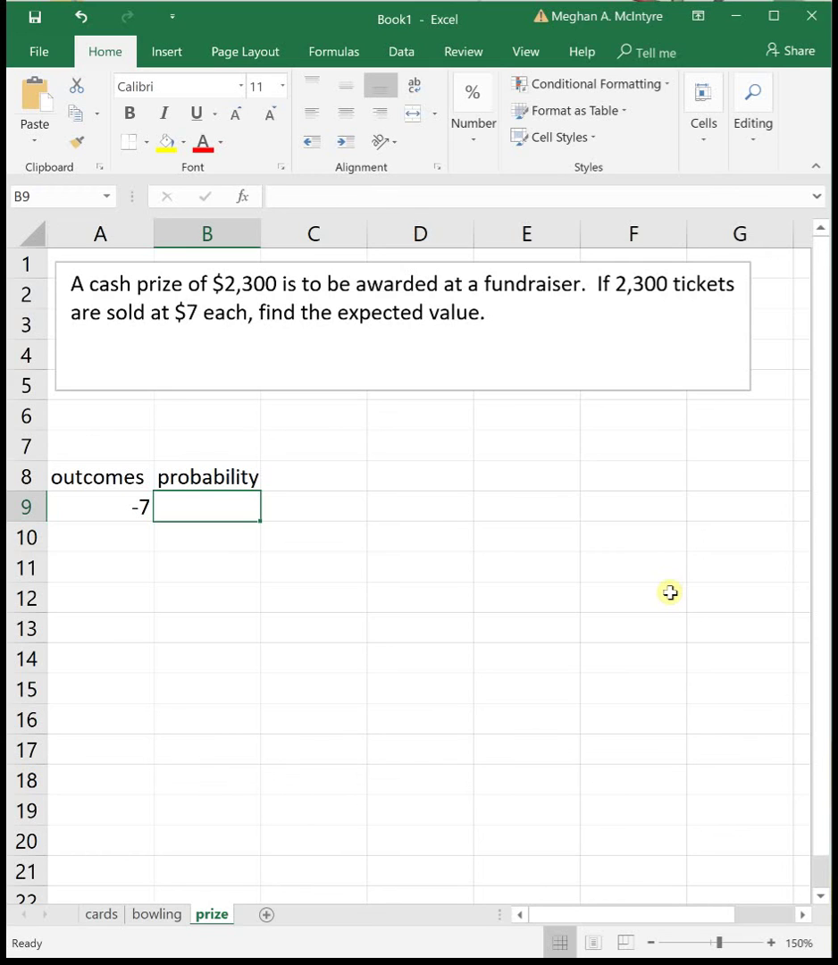
pyautogui.press('Left')
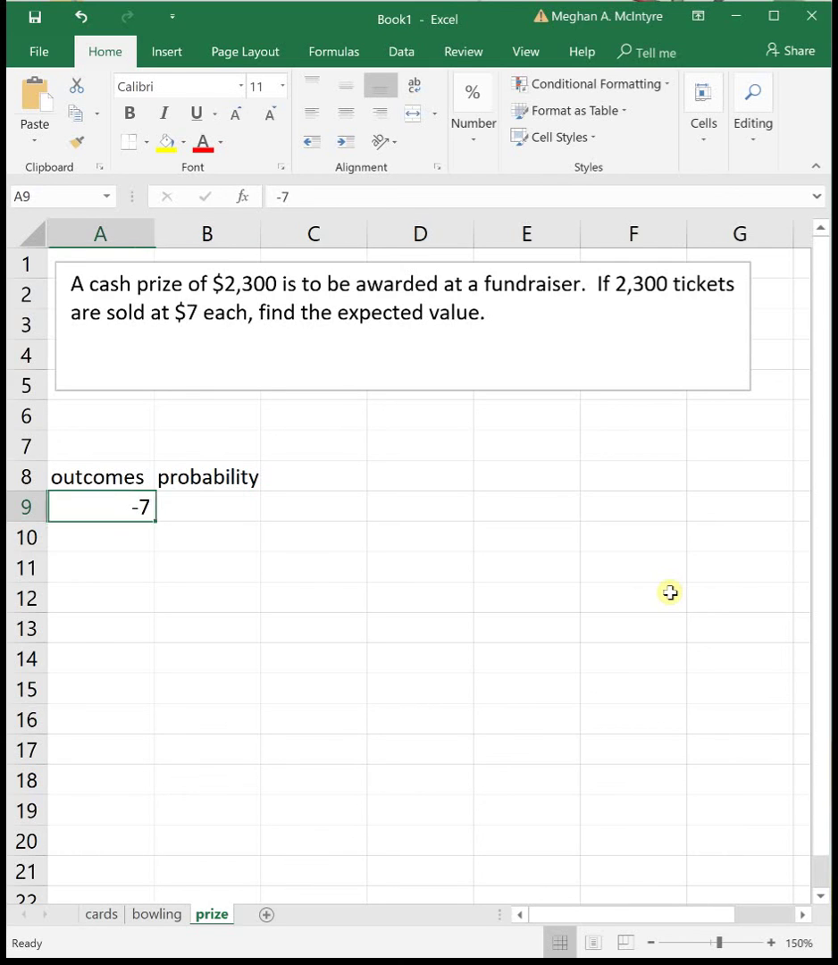
pyautogui.press('Down')
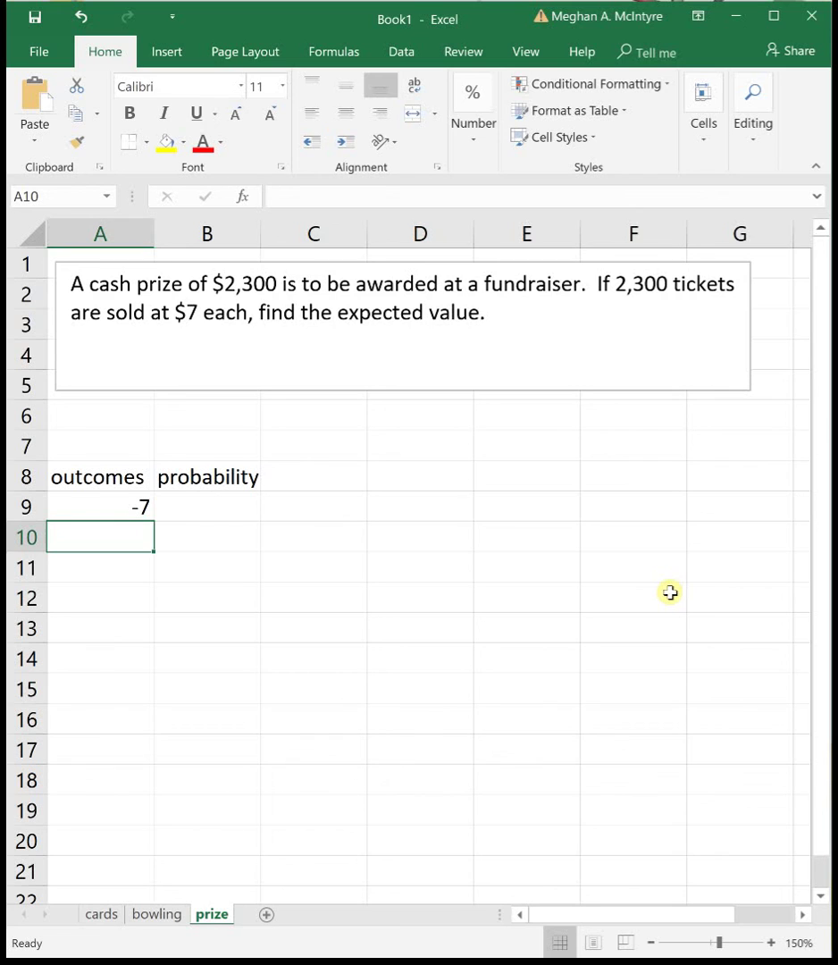
pyautogui.write('=2')
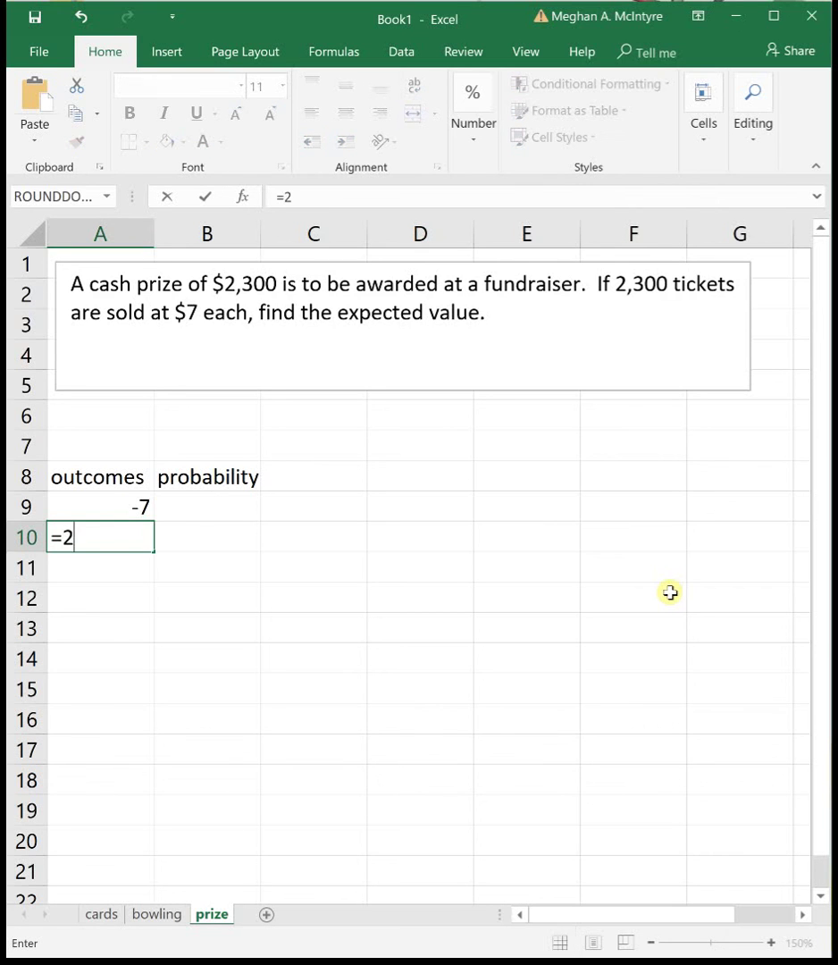
pyautogui.write('300-7')
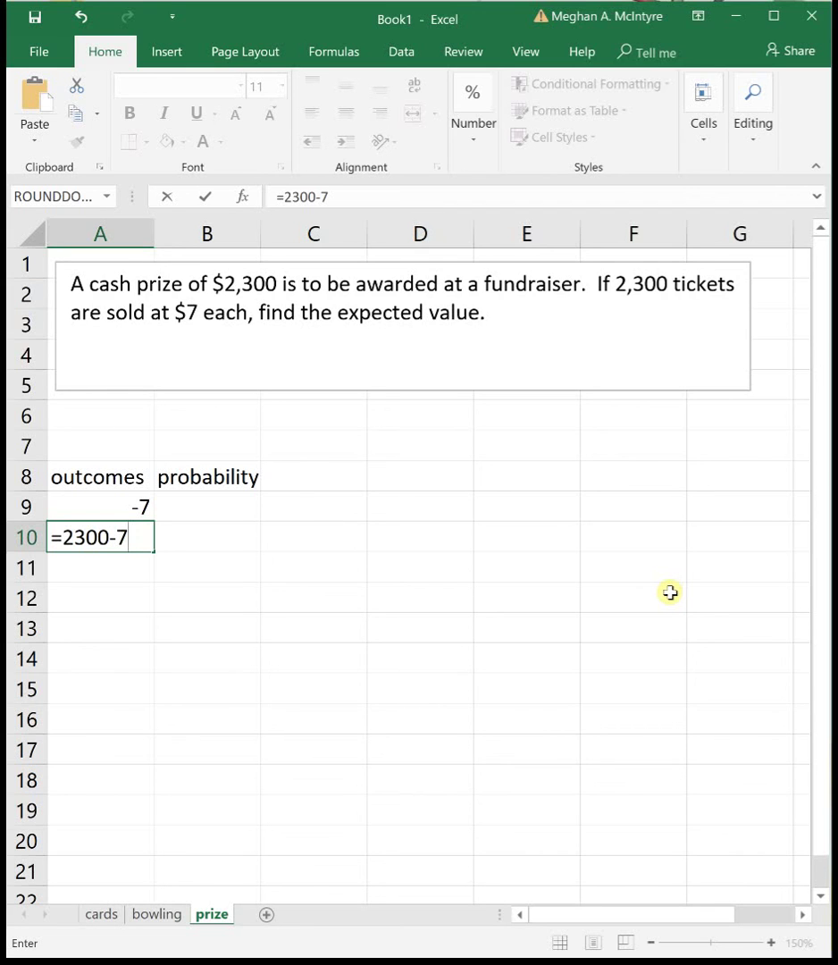
pyautogui.press('Return')
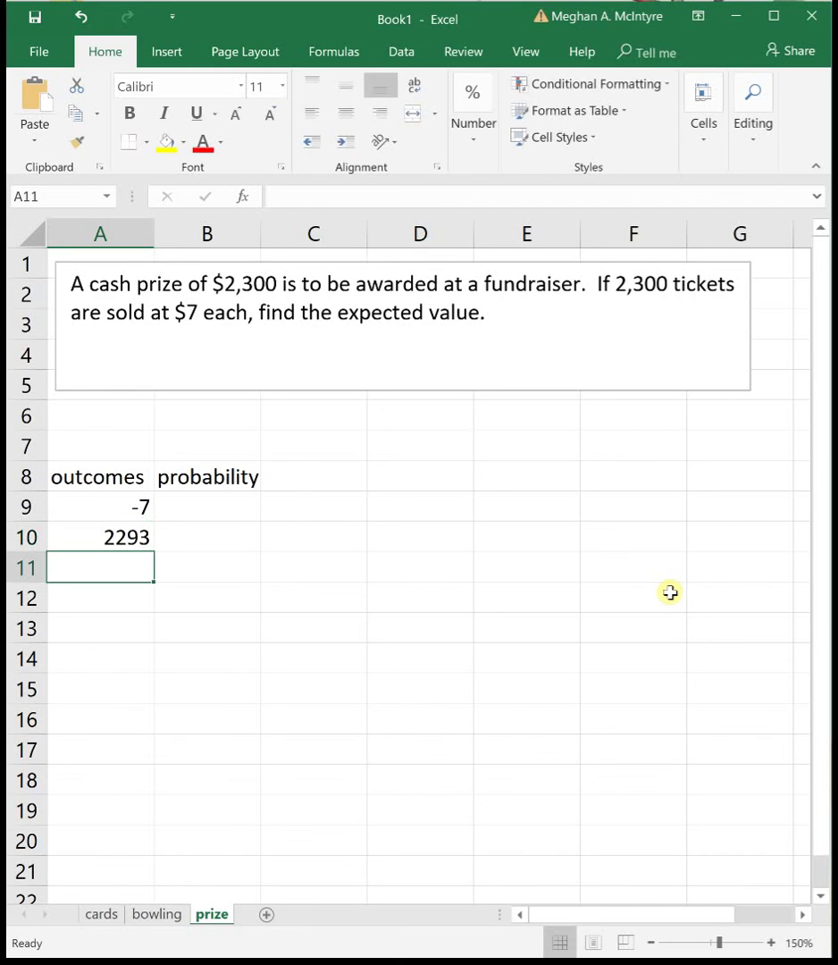
# Step: Enter the probability of winning in B10 as =1/2300
pyautogui.press('Up')
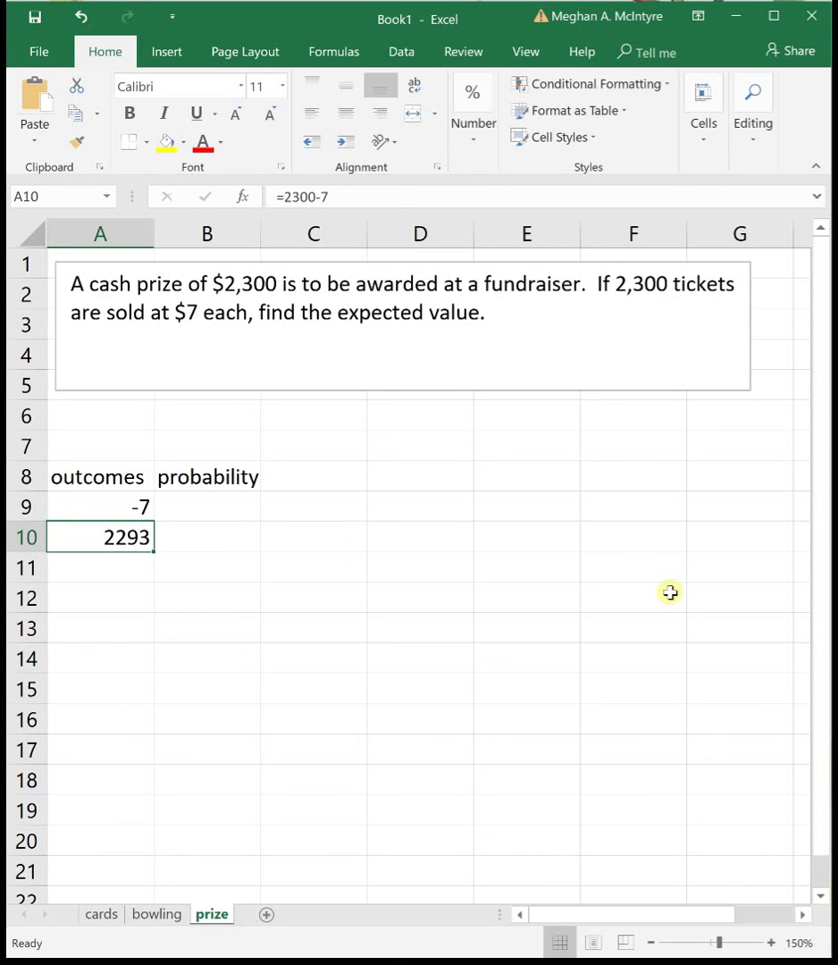
pyautogui.press('Right')
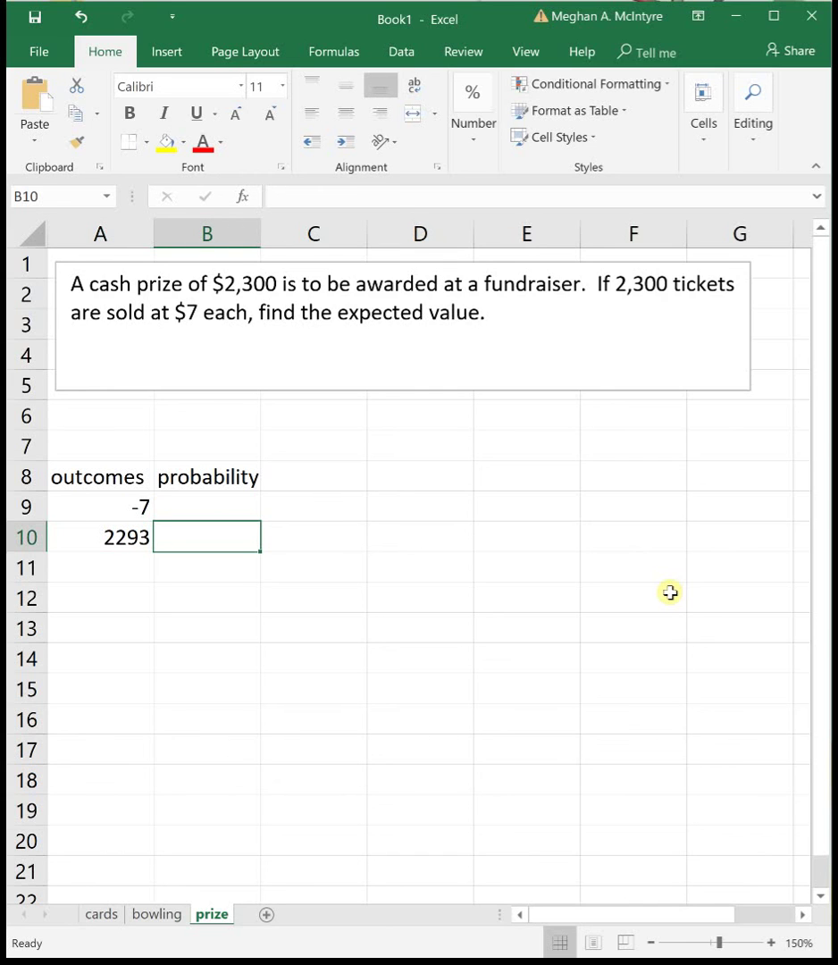
pyautogui.write('=1')
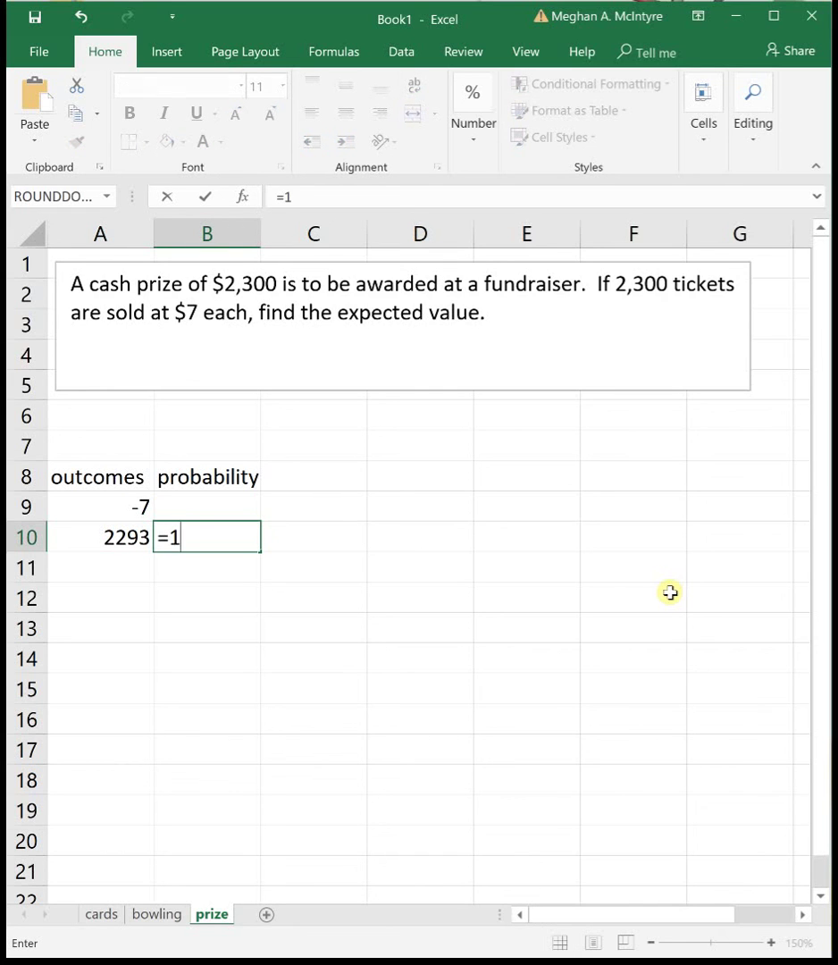
pyautogui.write('/2300')
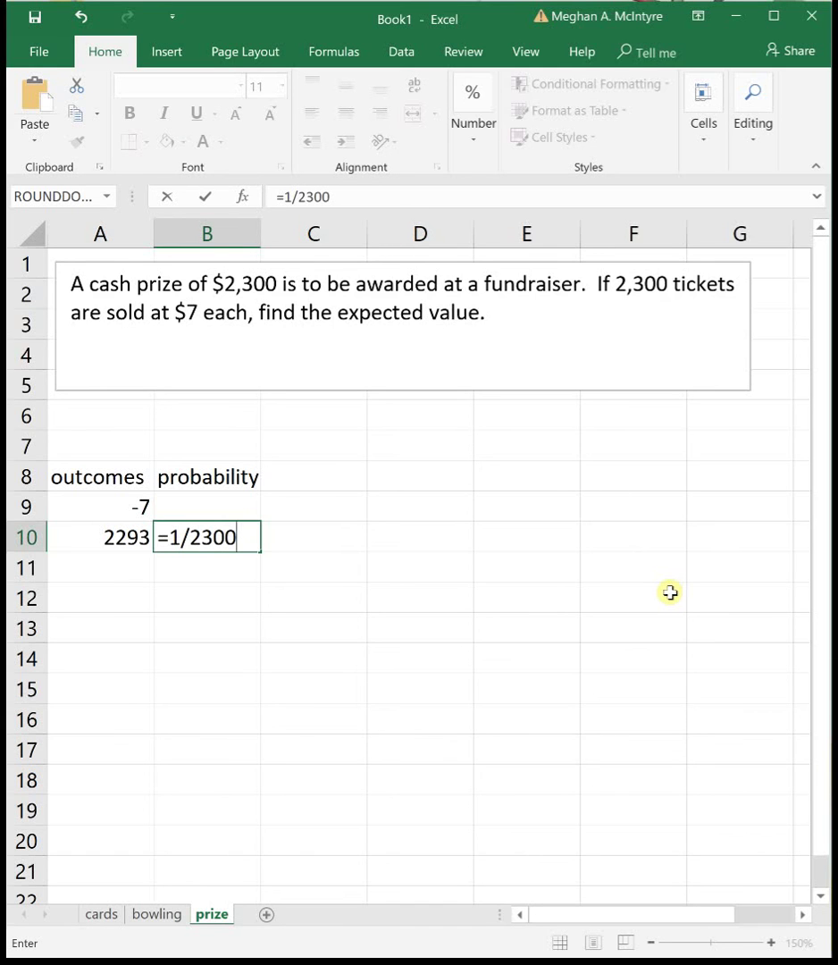
pyautogui.press('Up')
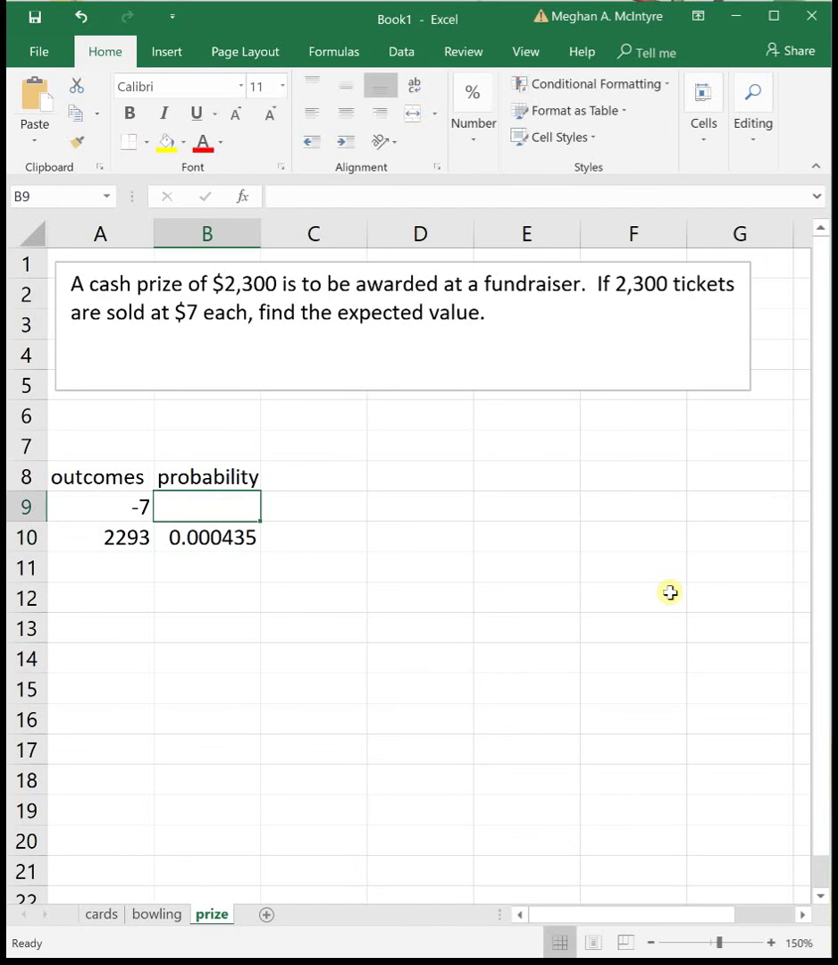
# Step: Enter the probability of losing in B9 as =2299/2300
pyautogui.write('=')
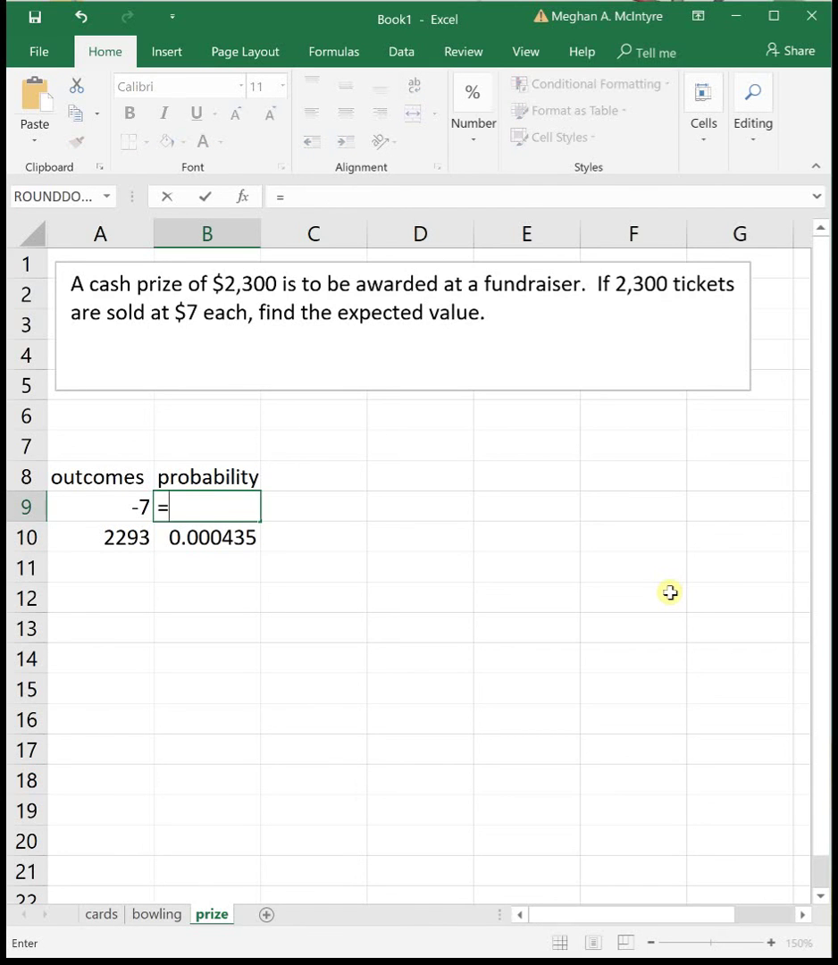
pyautogui.write('2299/')
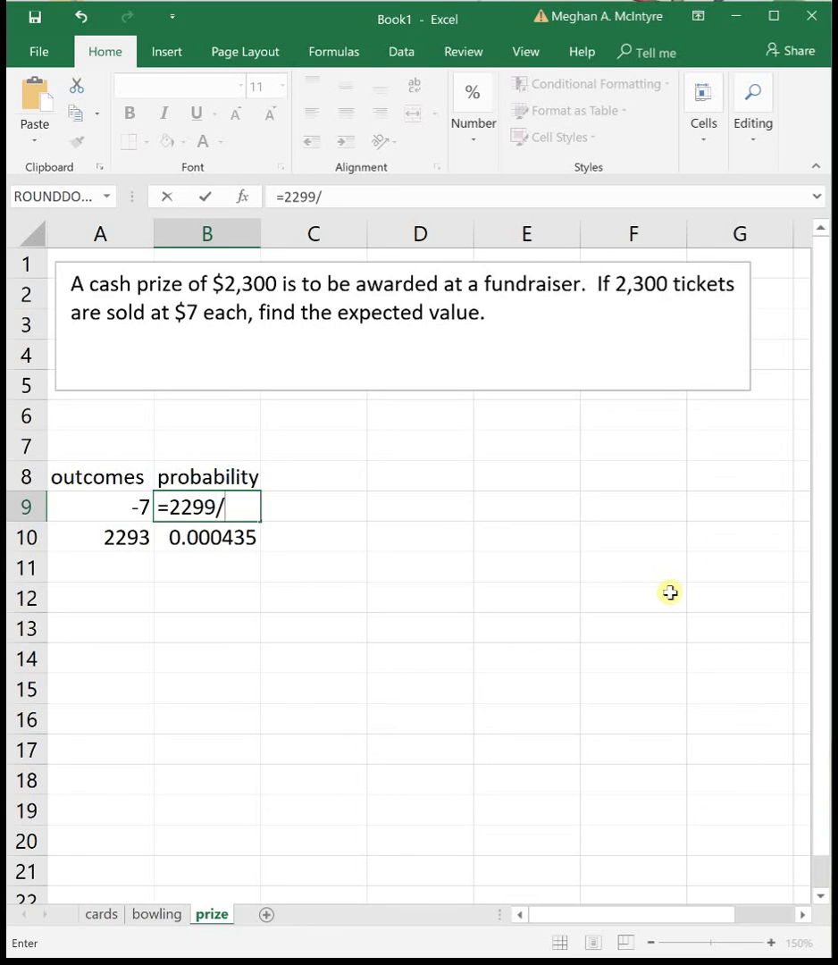
pyautogui.write('2300')
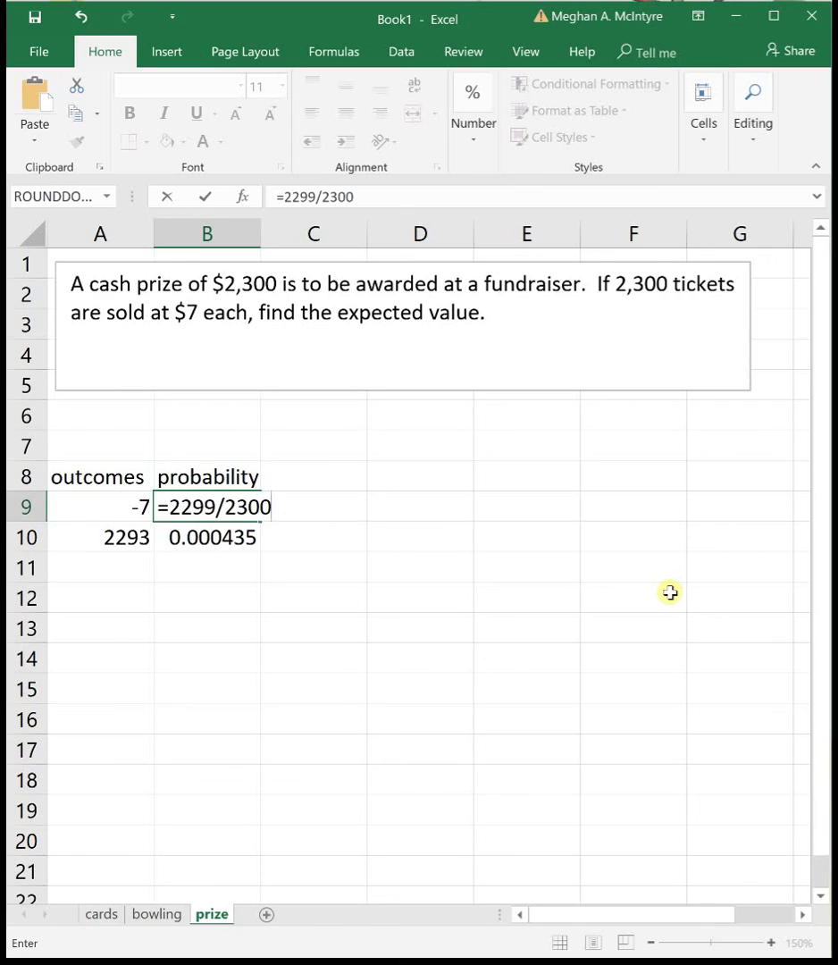
pyautogui.press('Return')
pyautogui.press('Left')
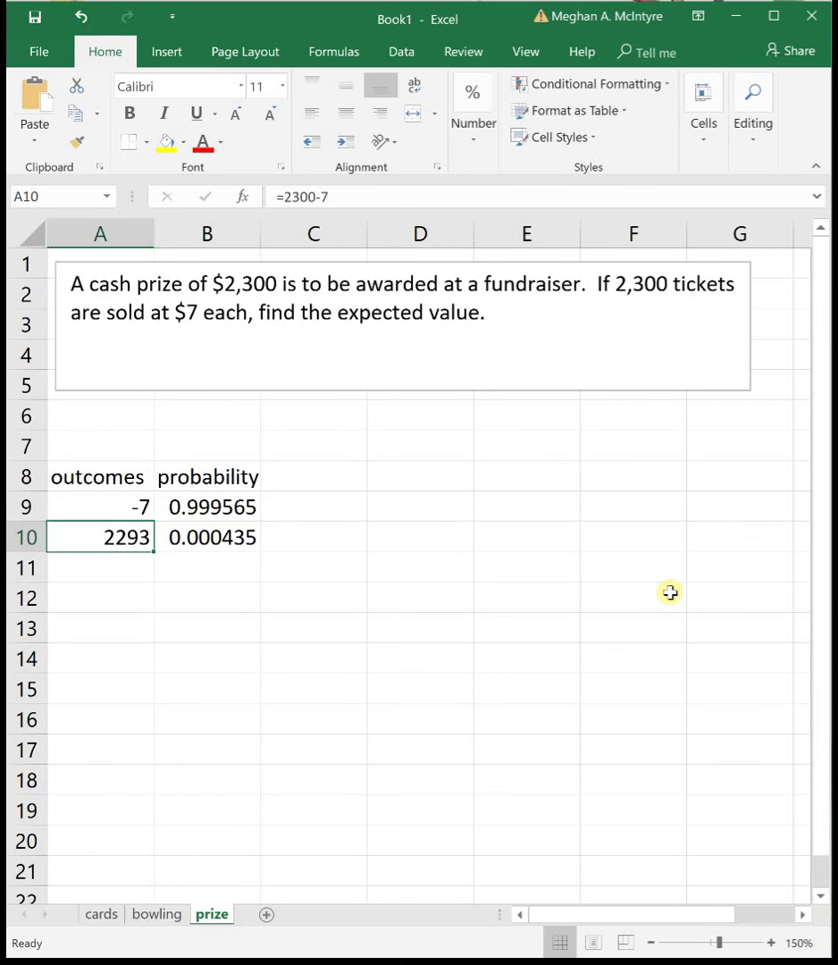
pyautogui.press('Down')
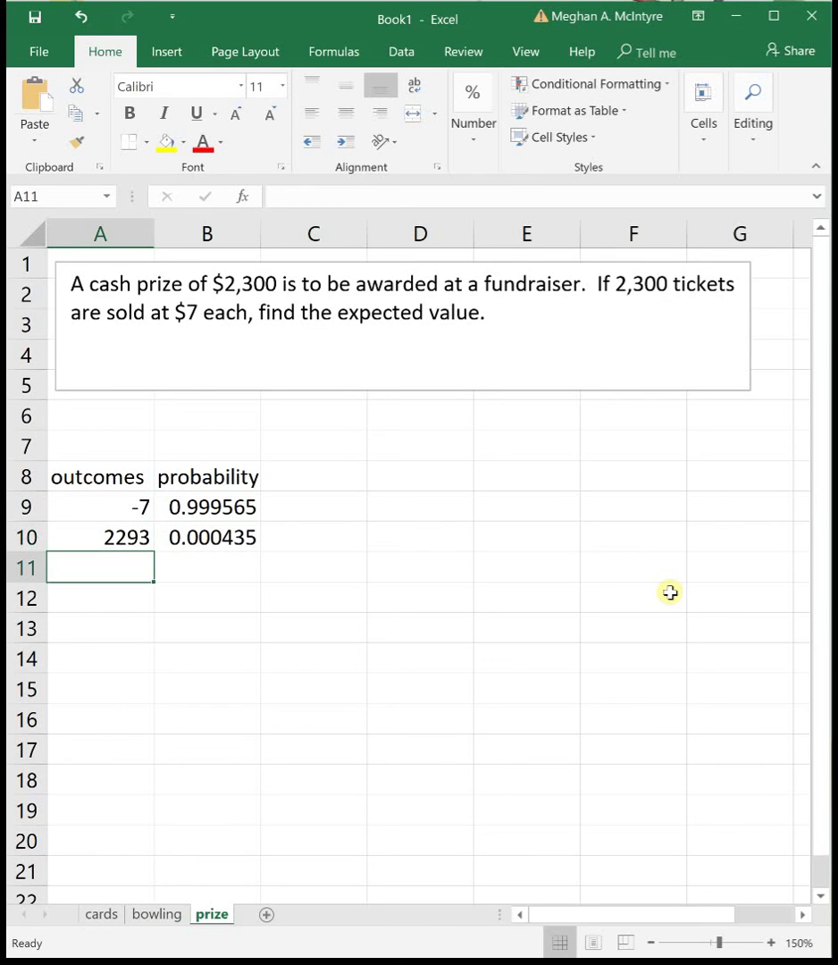
pyautogui.press('Down')
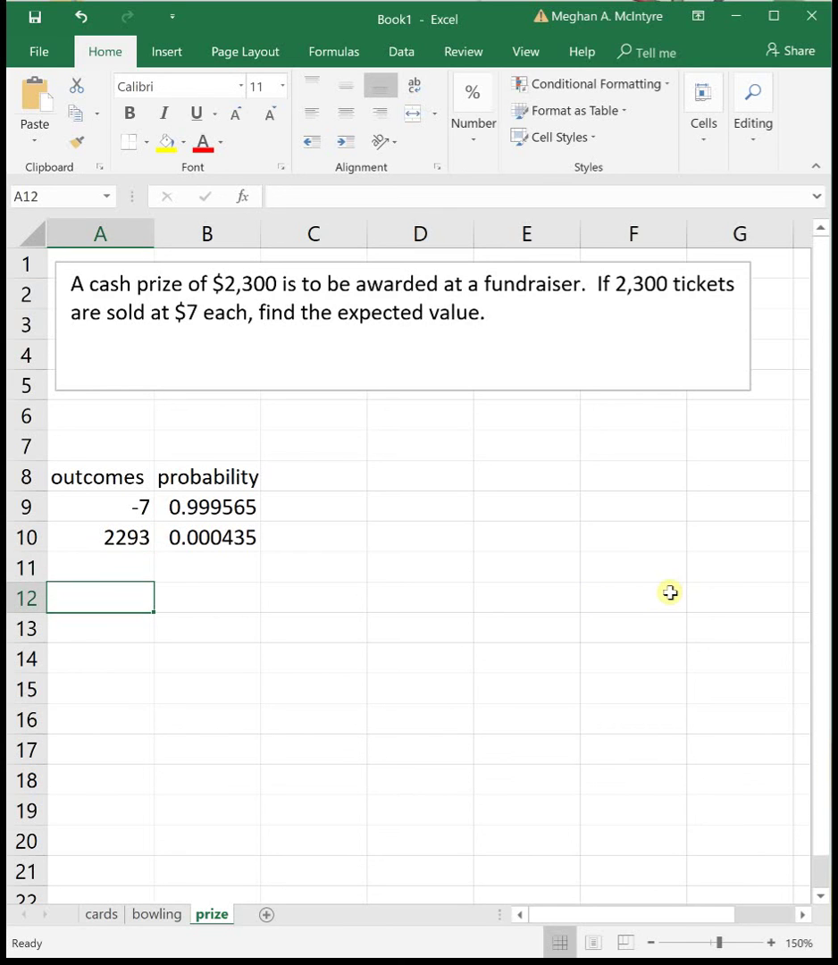
# Step: Add the column header "X*P(X)" in C8, beside the probability header
pyautogui.click(291, 473)
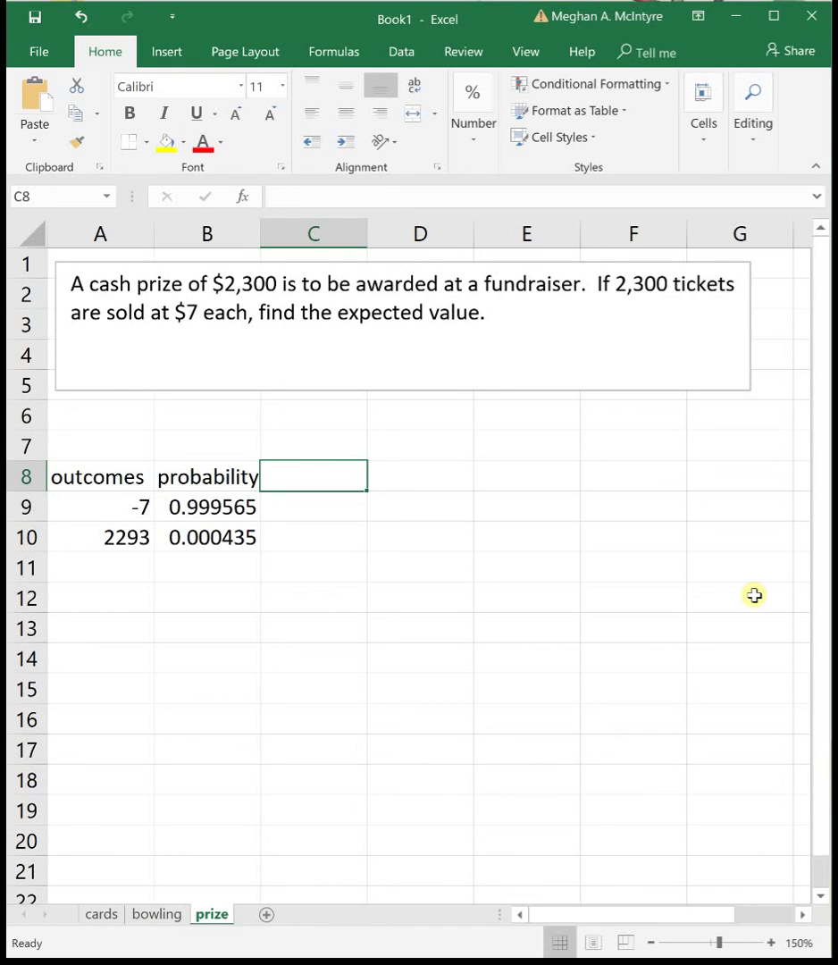
pyautogui.write('X*')
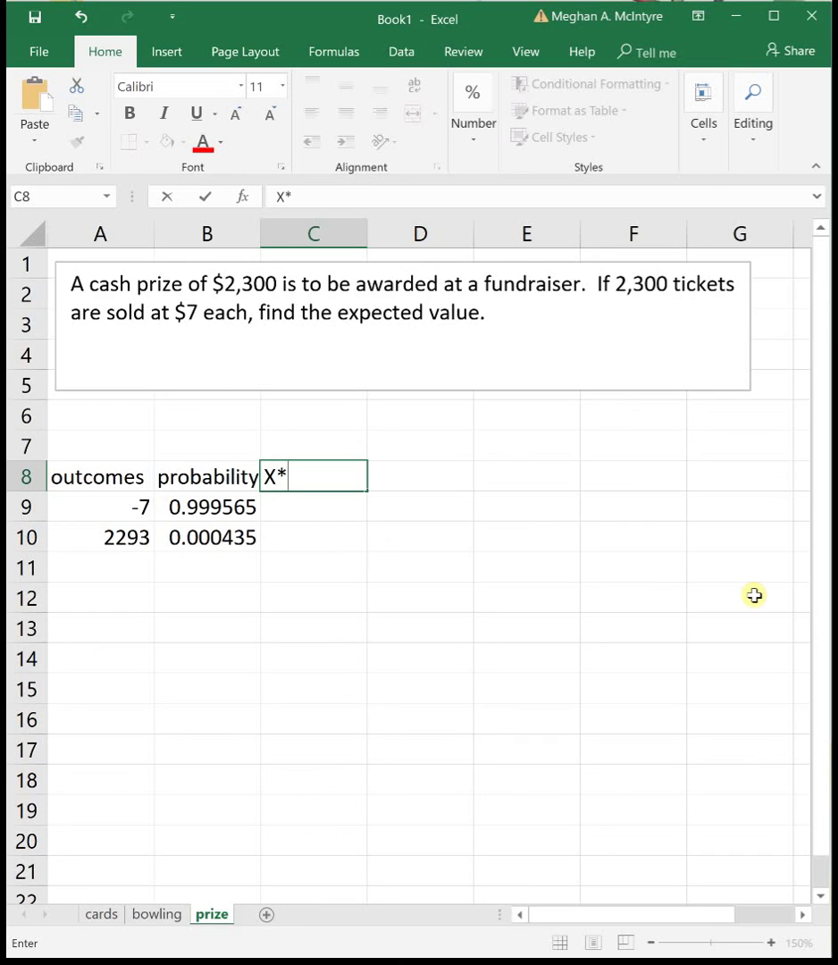
pyautogui.write('P(X)')
pyautogui.press('Return')
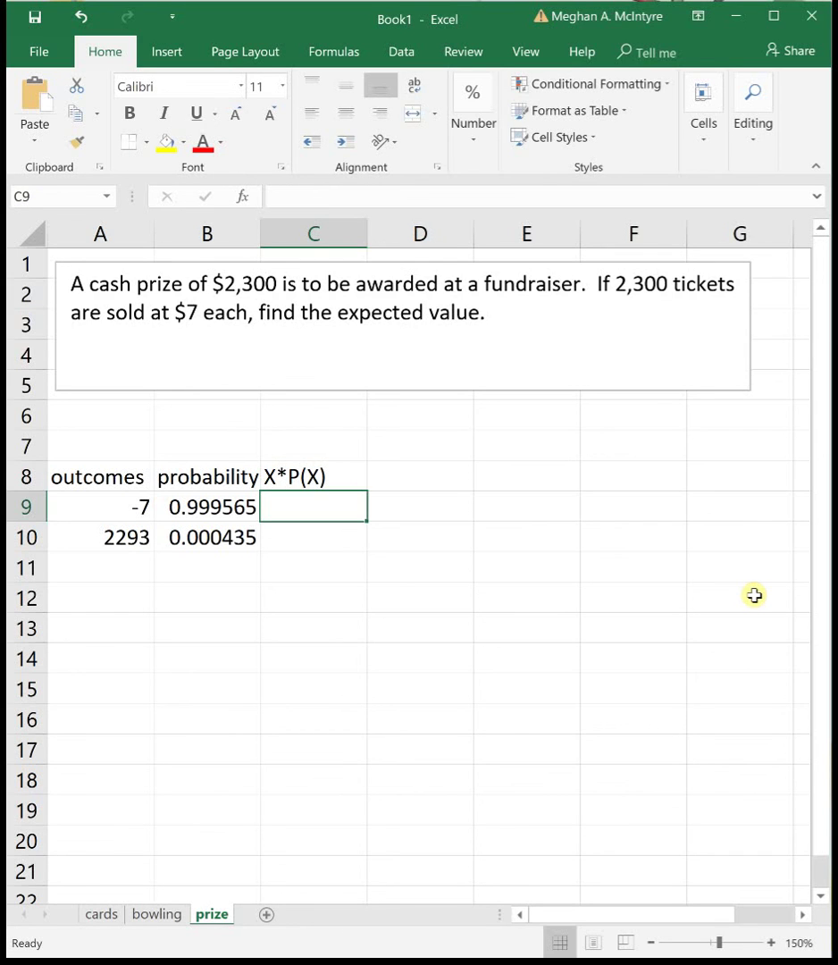
# Step: Multiply each outcome by its probability, with =A9*B9 in C9 and =A10*B10 in C10
pyautogui.write('=')
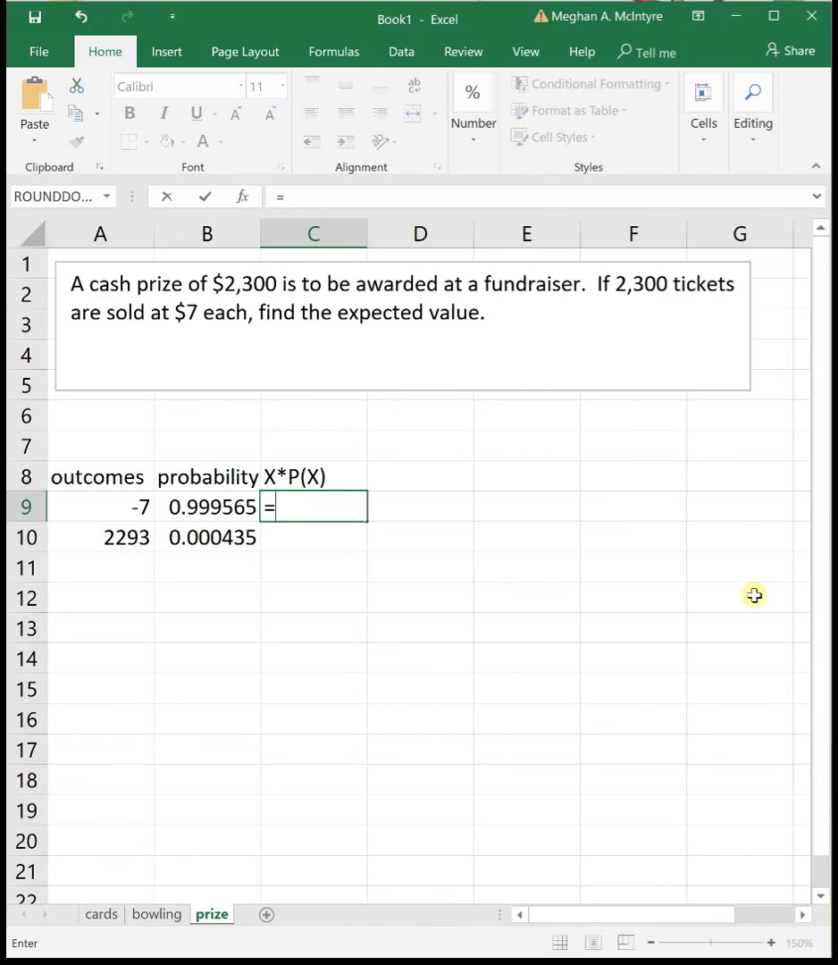
pyautogui.click(108, 507)
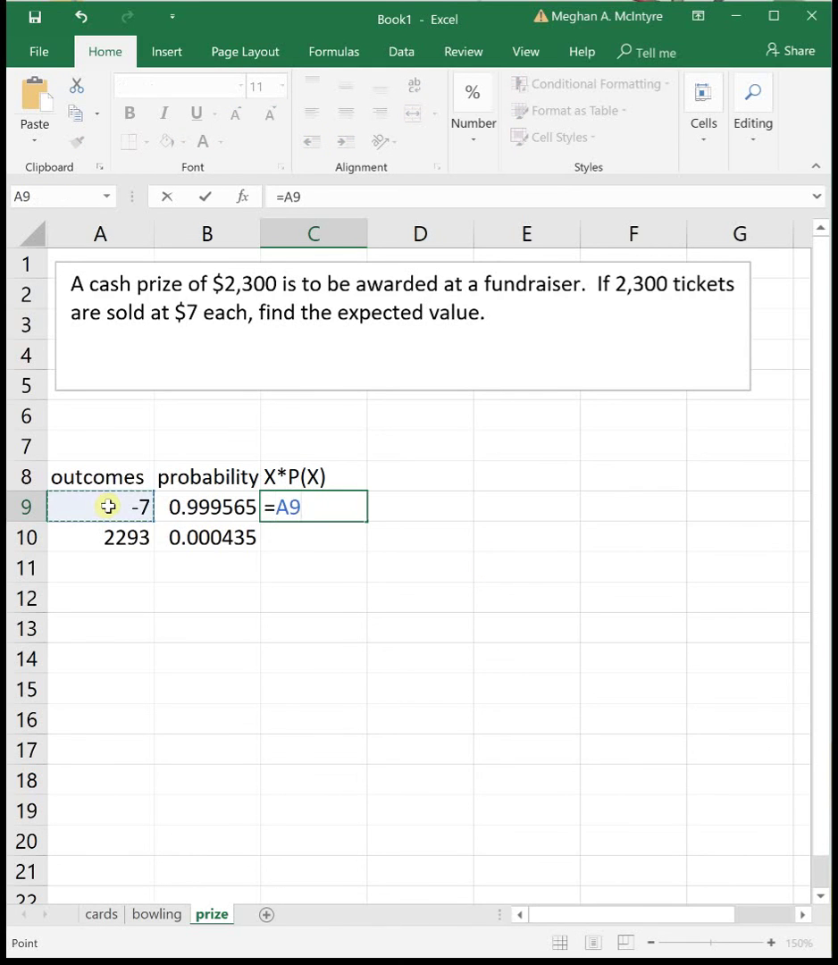
pyautogui.write('*')
pyautogui.click(173, 507)
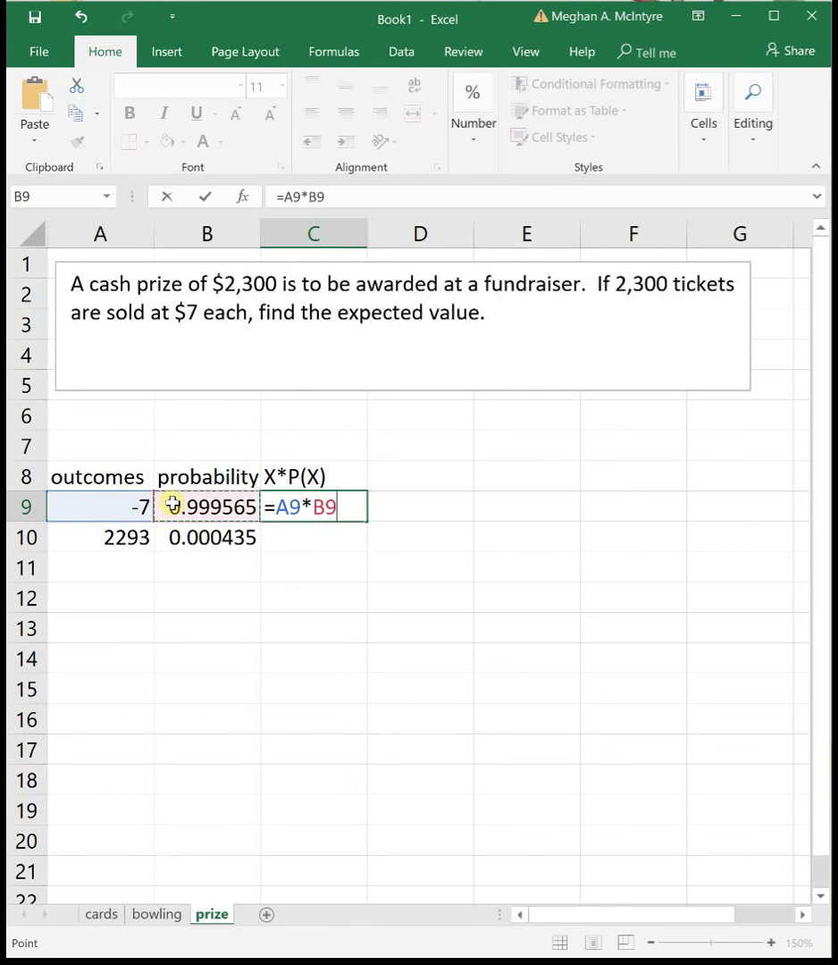
pyautogui.press('Return')
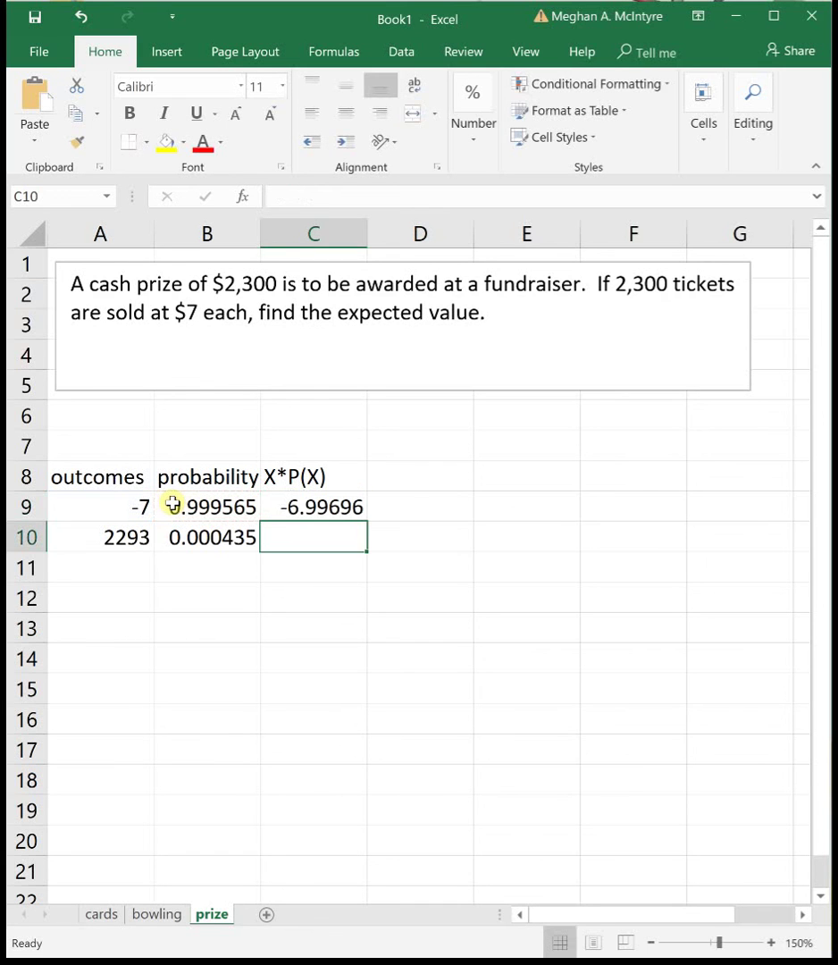
pyautogui.write('=')
pyautogui.click(126, 538)
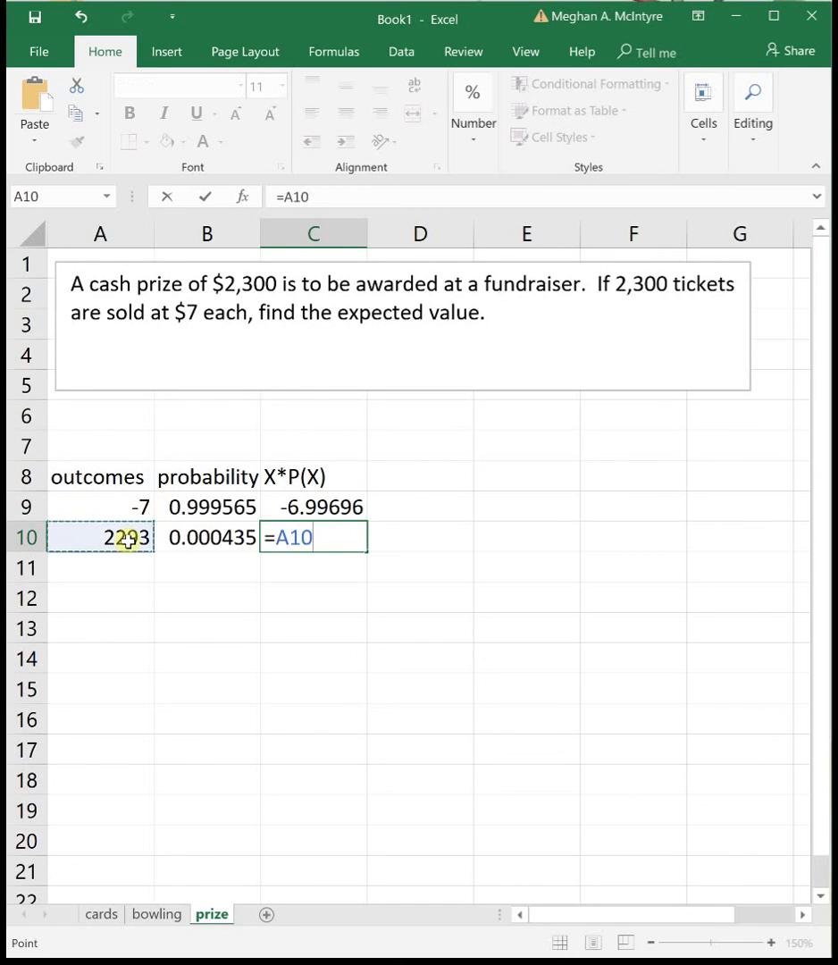
pyautogui.write('*')
pyautogui.click(243, 535)
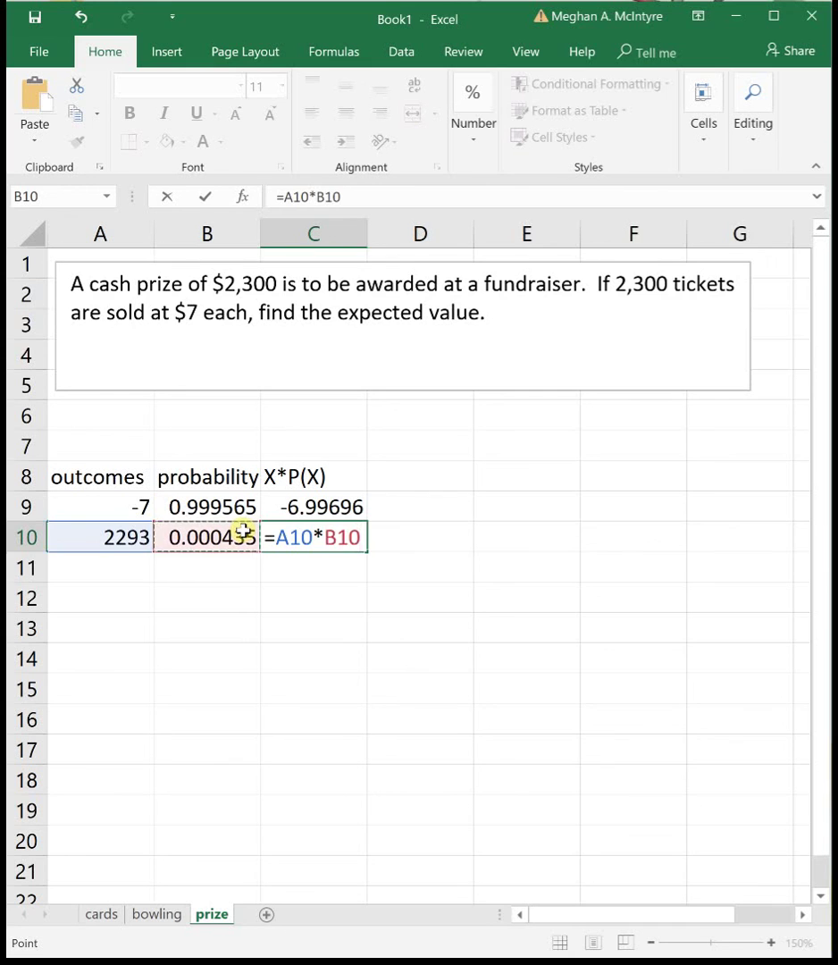
pyautogui.press('Return')
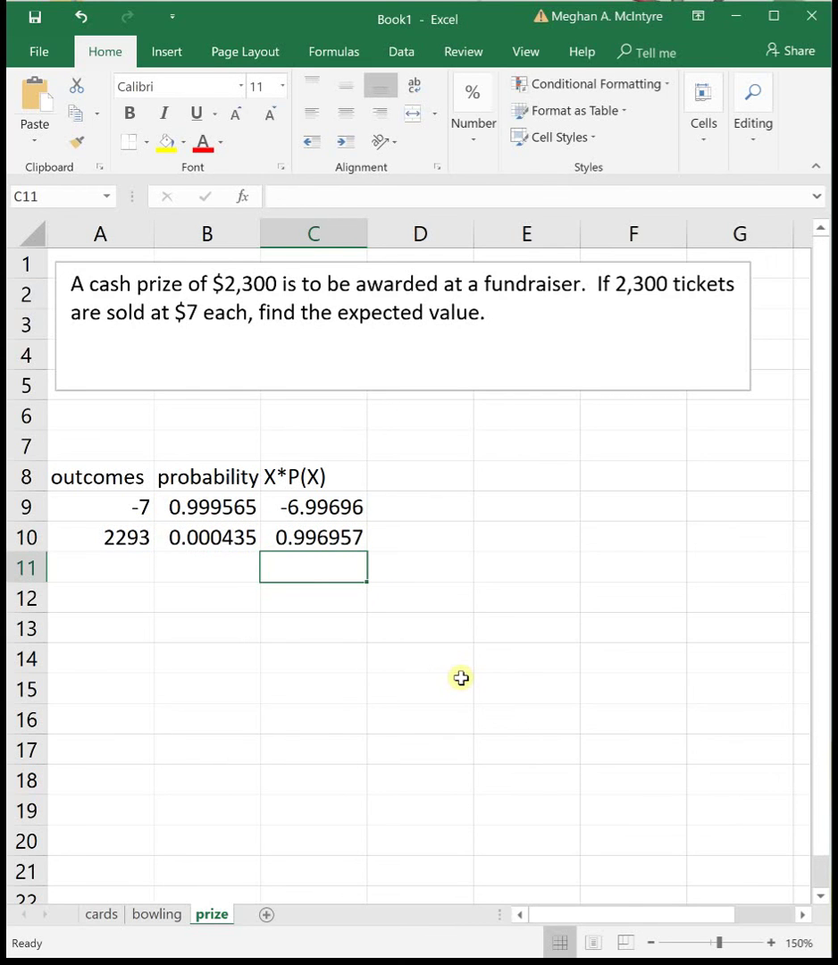
# Step: Compute the expected value in C11 with the formula =SUM(C9:C10)
pyautogui.write('=sum(')
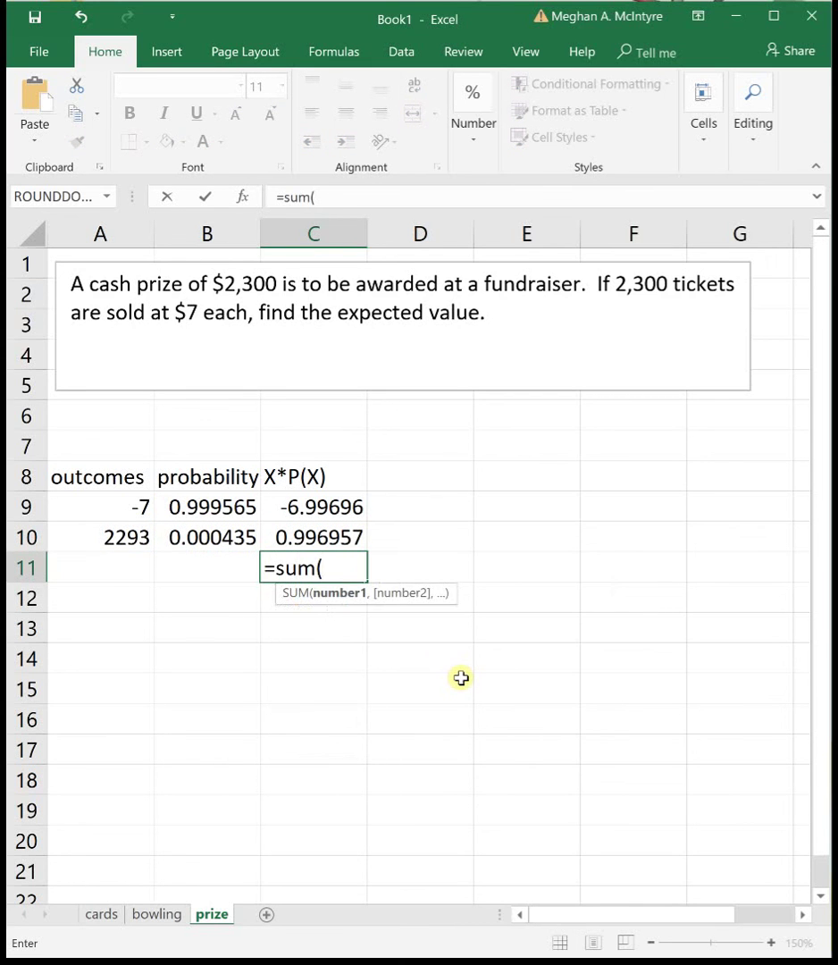
pyautogui.moveTo(300, 507); pyautogui.dragTo(313, 533)
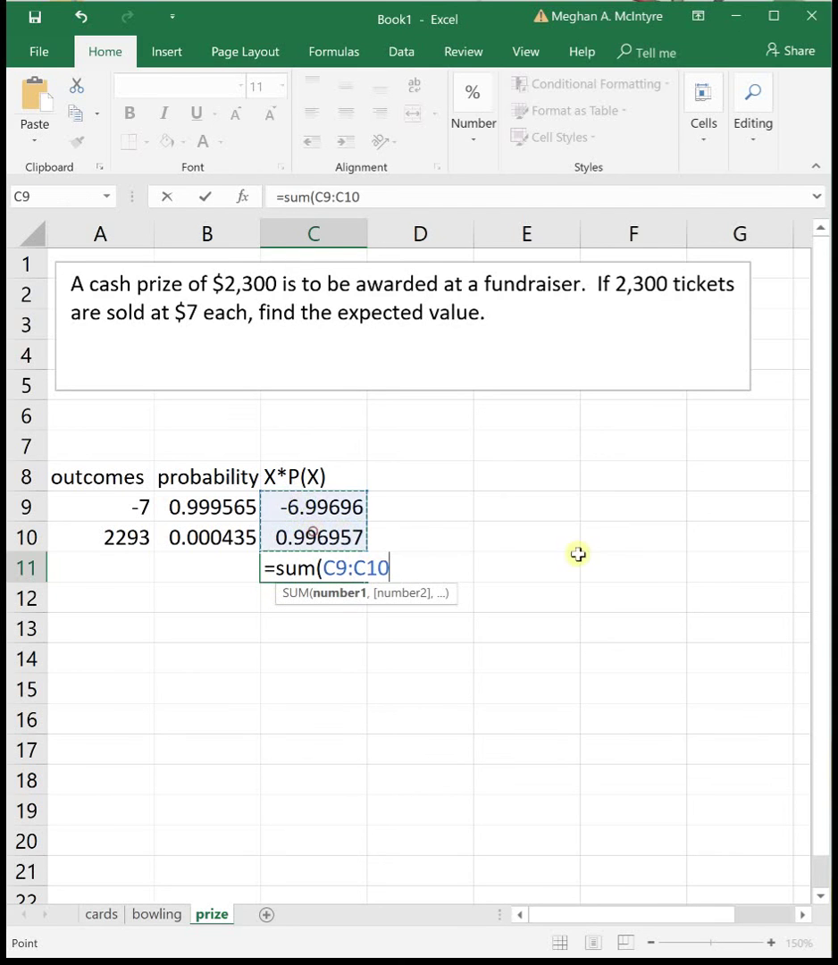
pyautogui.write(')')
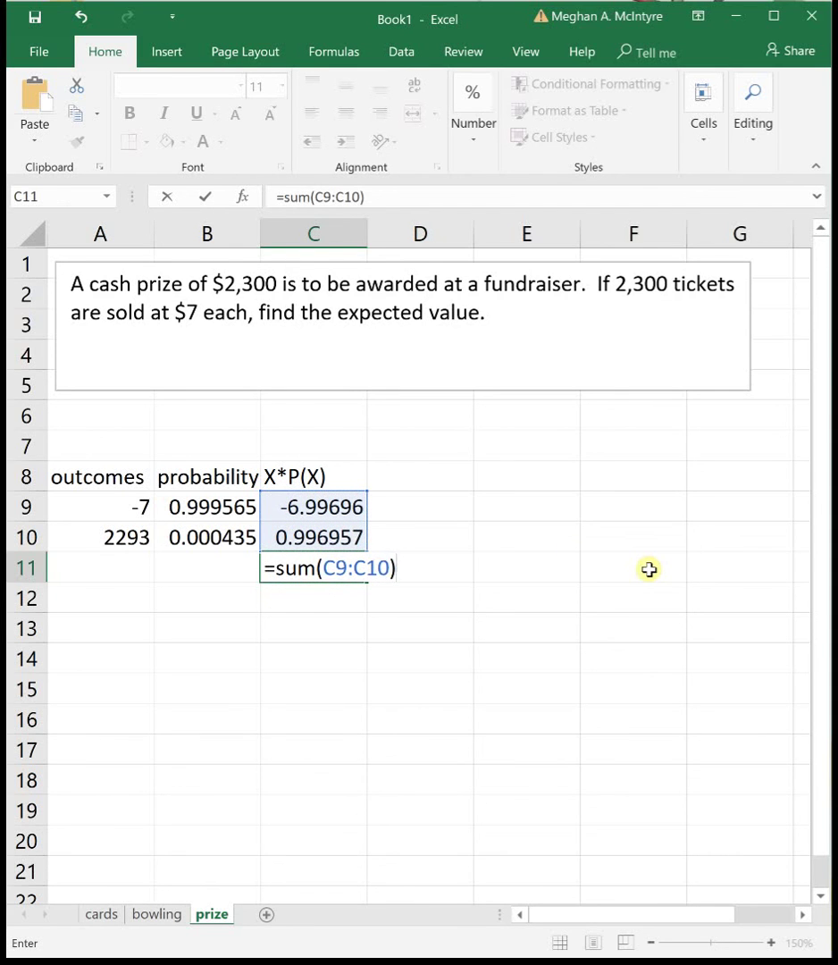
pyautogui.press('Return')
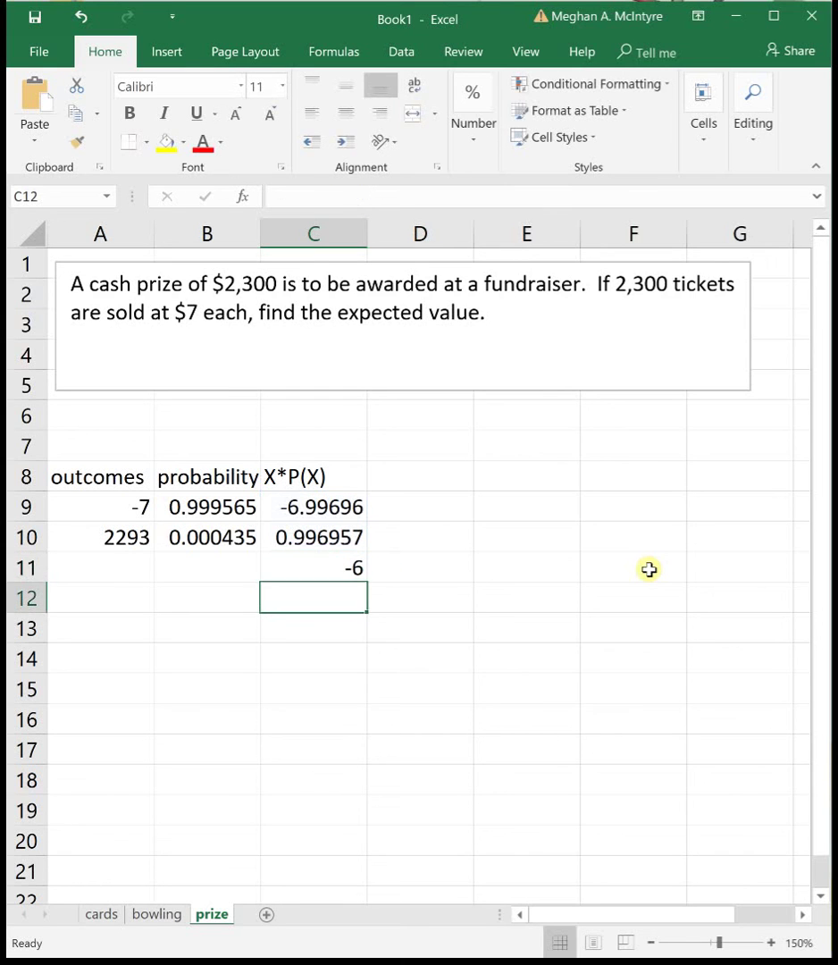
# Step: Format the expected value in C11 with the dollar Accounting number format
pyautogui.press('Up')
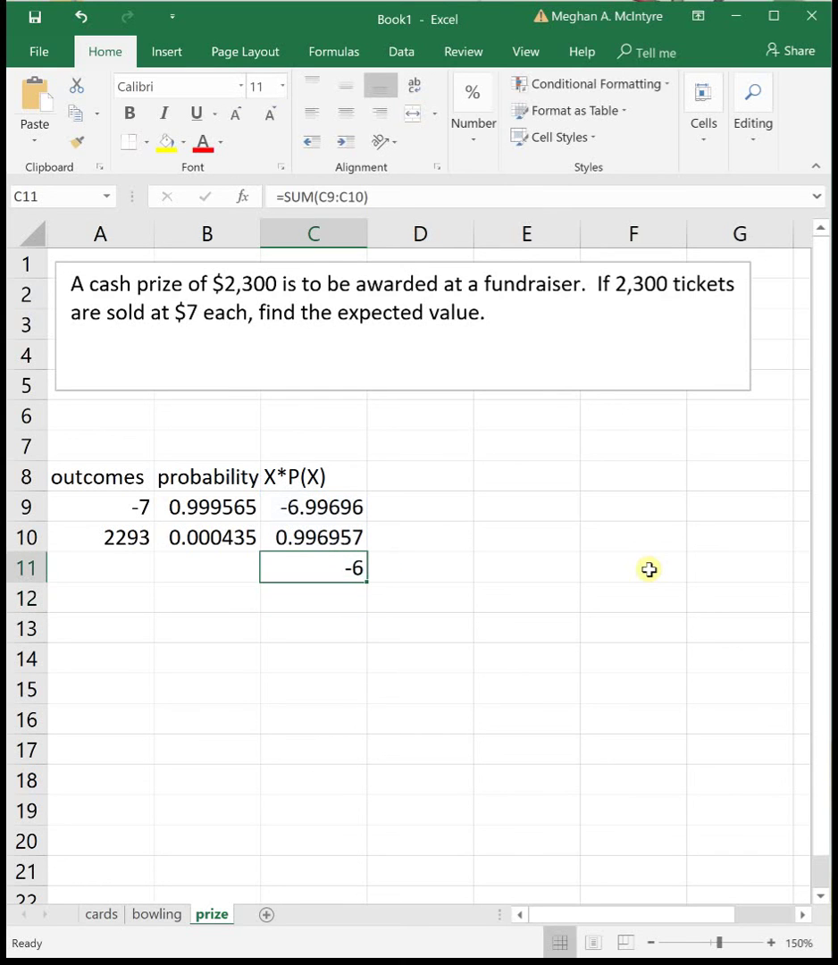
pyautogui.click(474, 143)
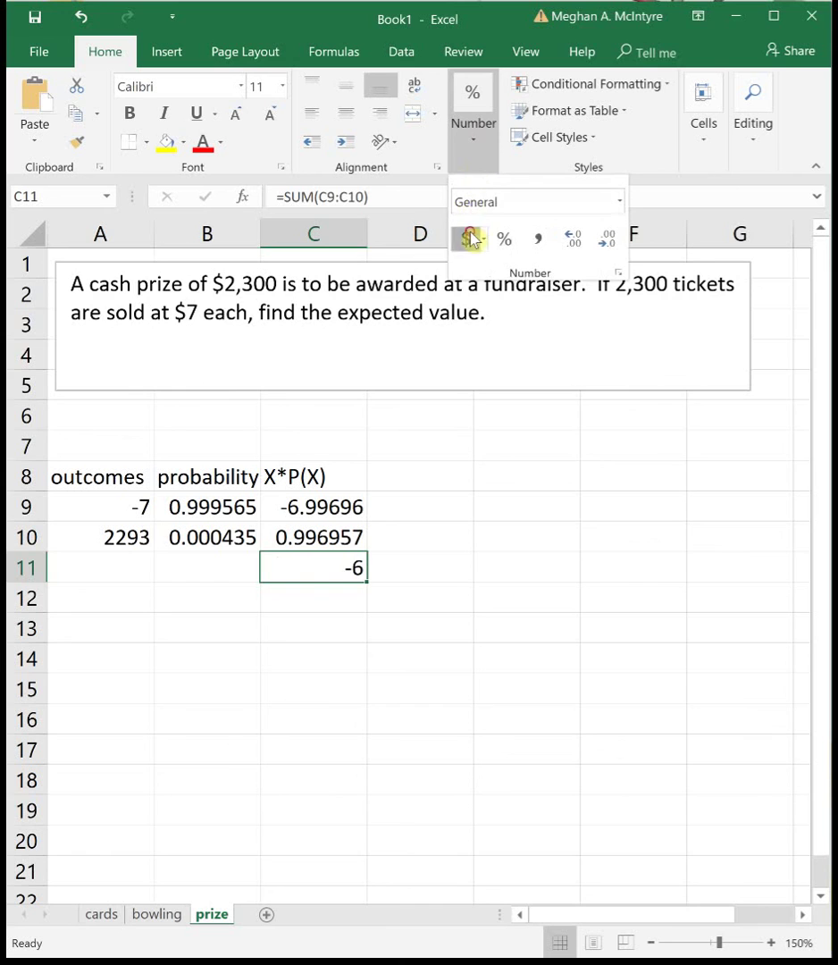
pyautogui.click(466, 238)
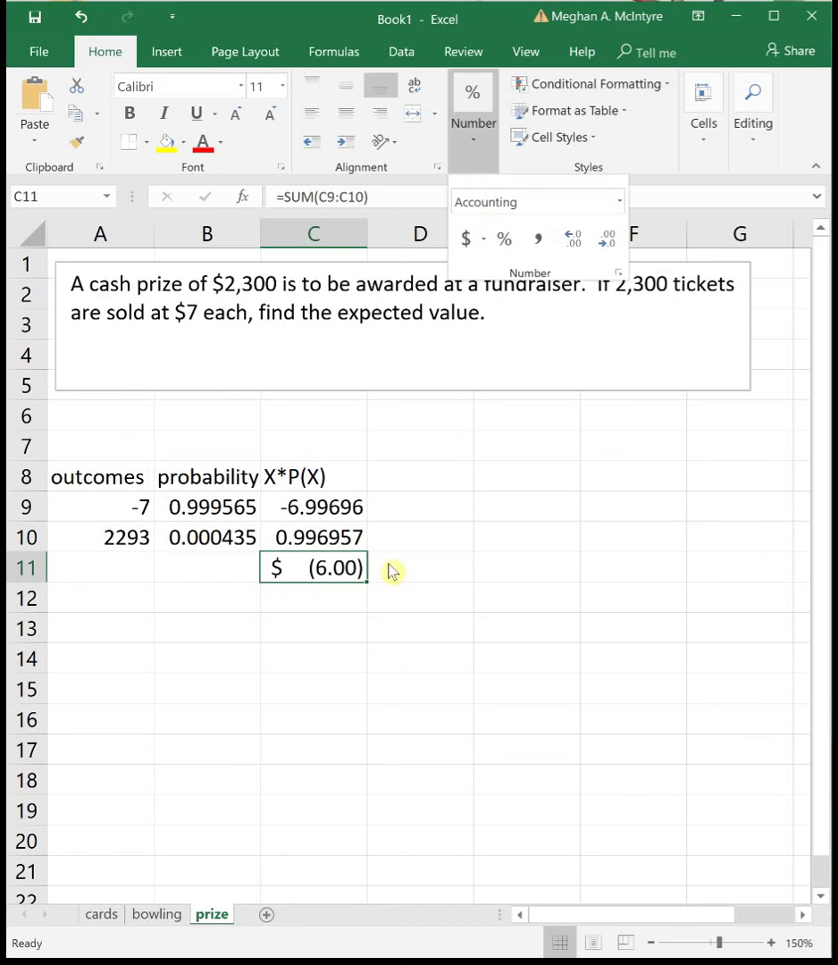
pyautogui.click(343, 592)
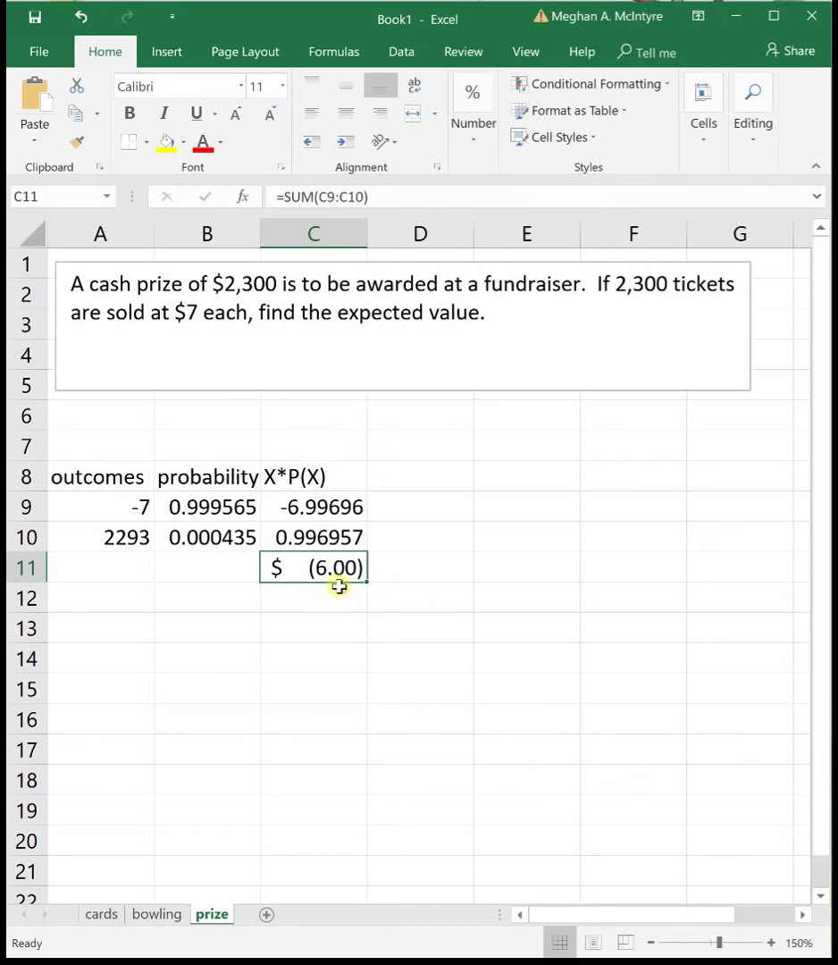
# Step: Enter the expected value as -6.00 in C12 and format that cell to show two decimal places
pyautogui.click(329, 597)
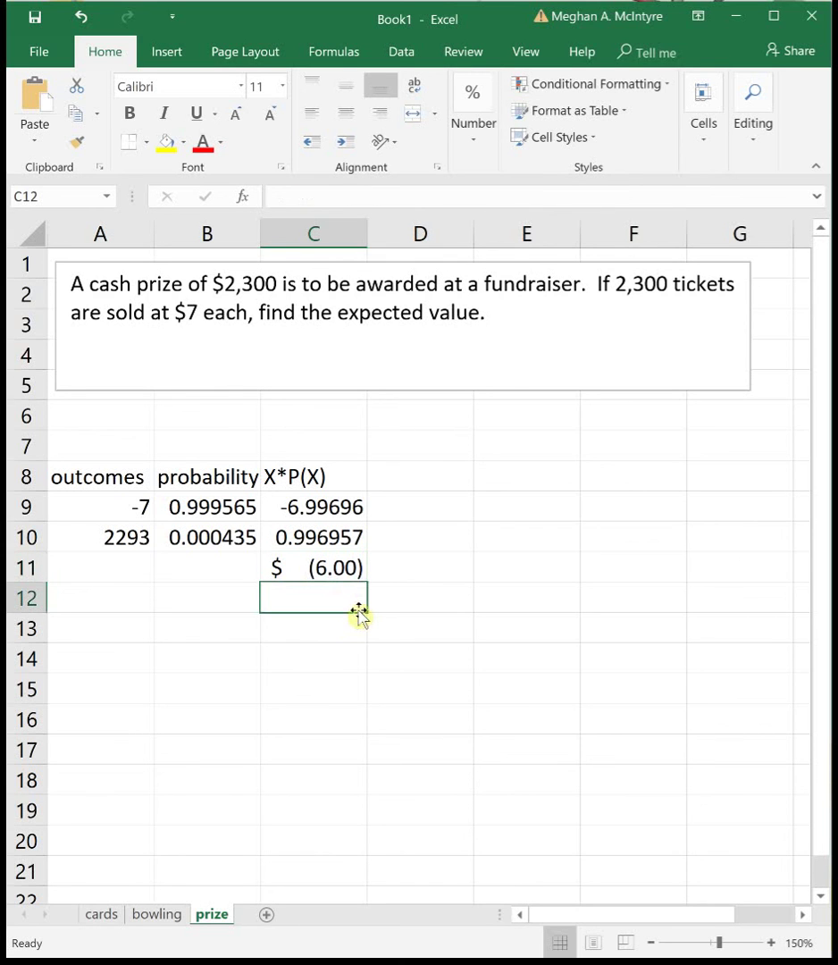
pyautogui.write('-6.00')
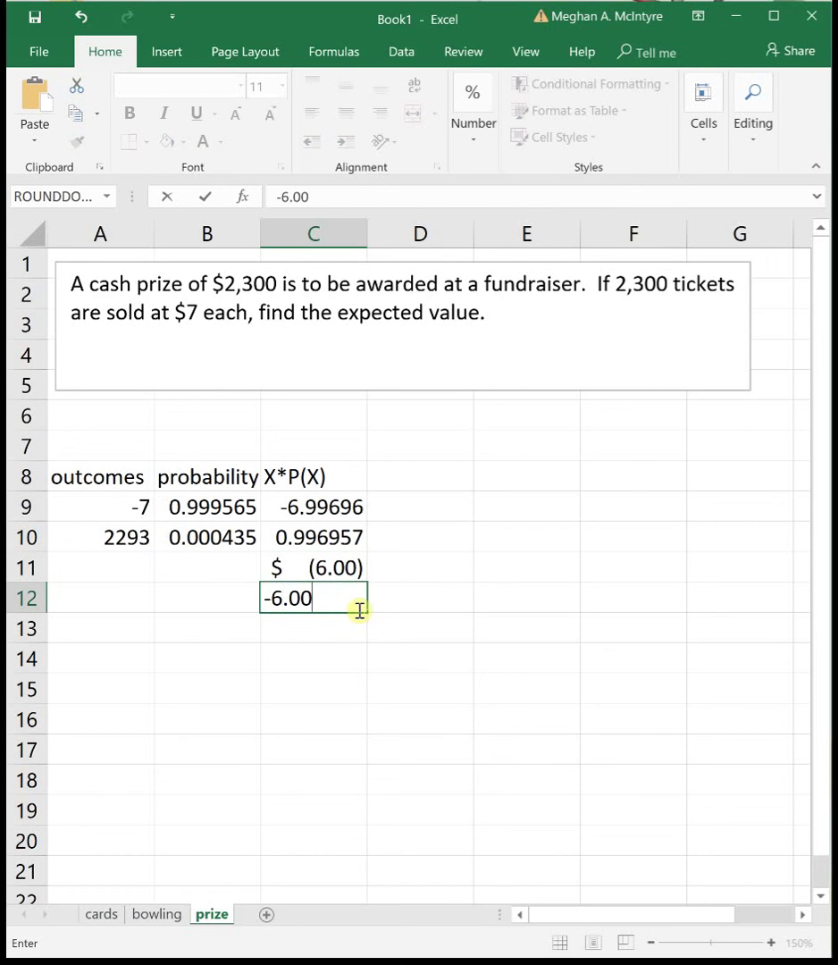
pyautogui.press('Return')
pyautogui.click(357, 592)
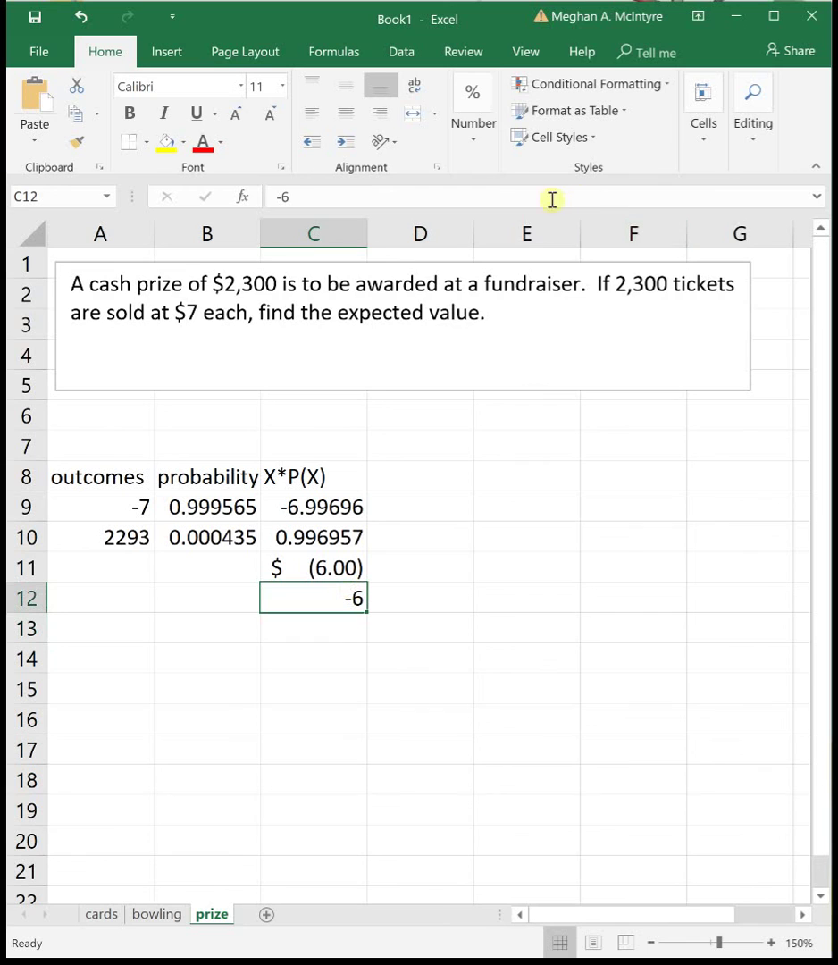
pyautogui.click(462, 149)
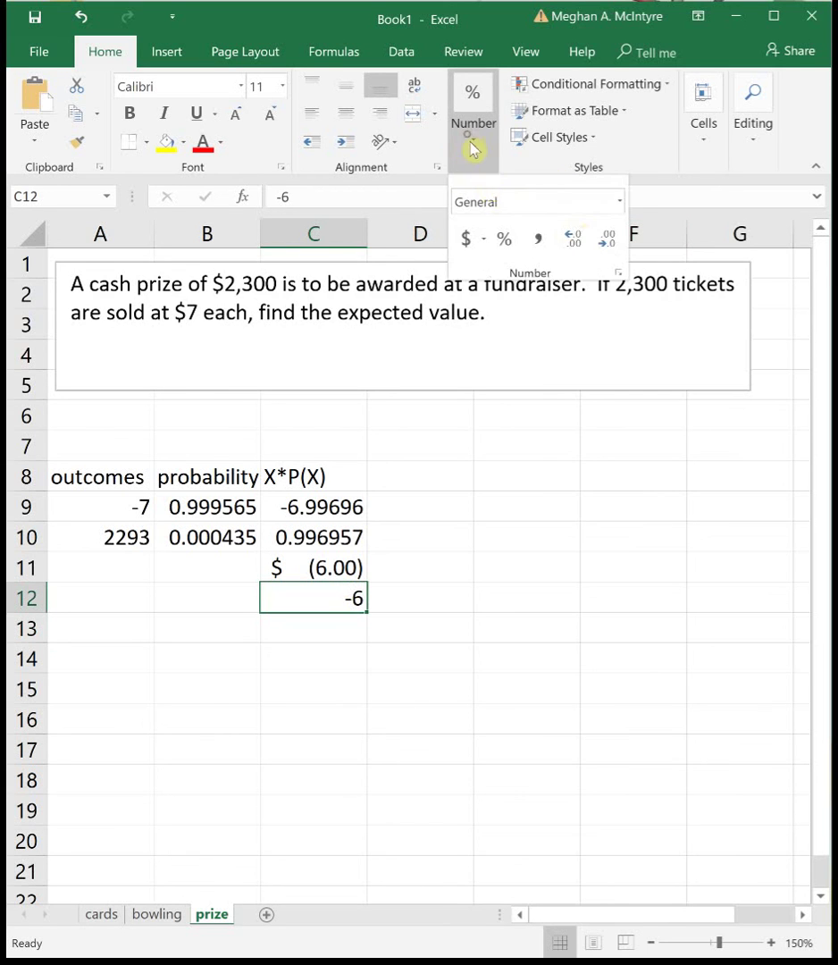
pyautogui.click(574, 235)
pyautogui.click(575, 235)
pyautogui.click(399, 715)
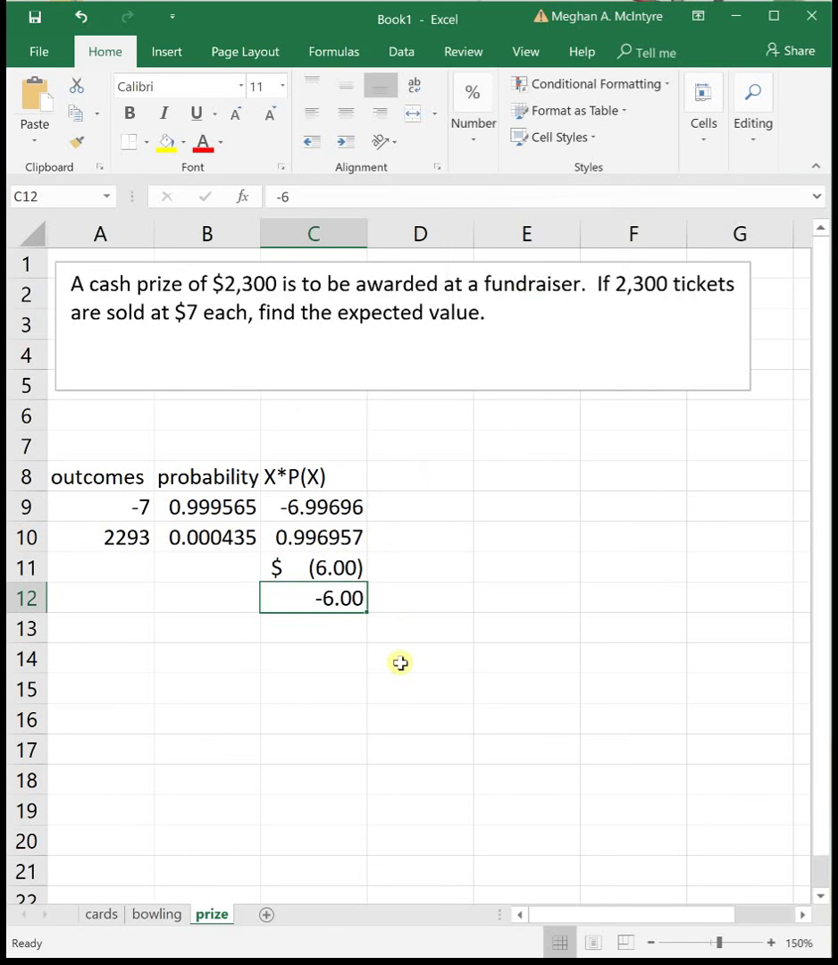
pyautogui.click(399, 662)
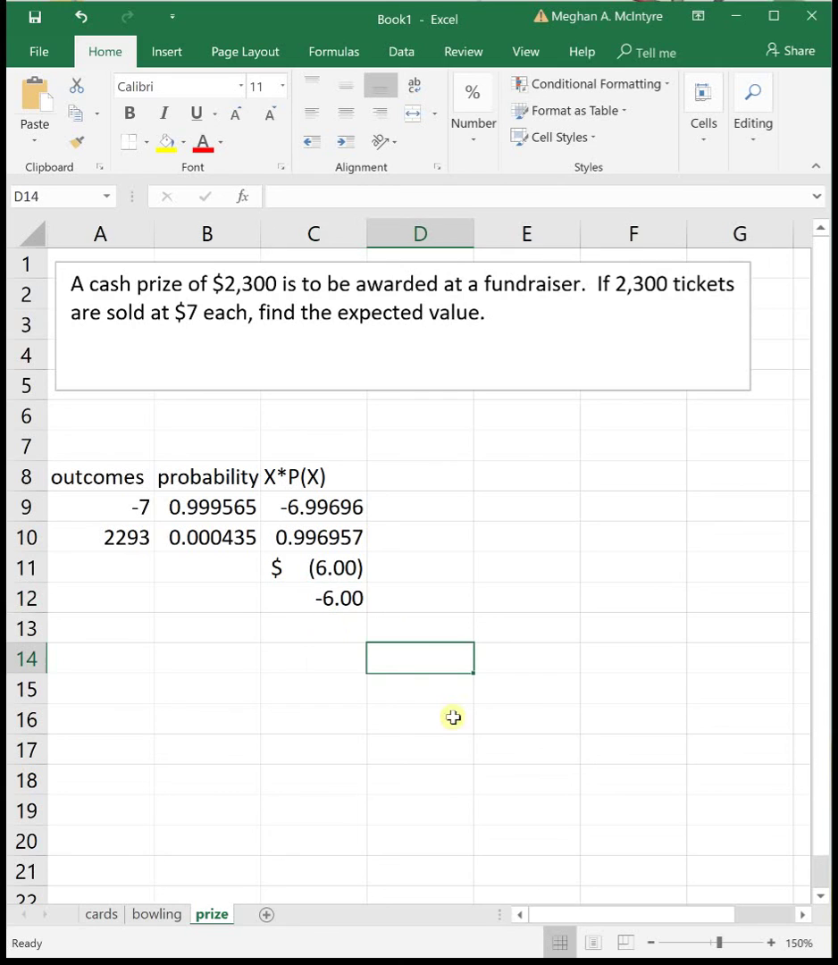